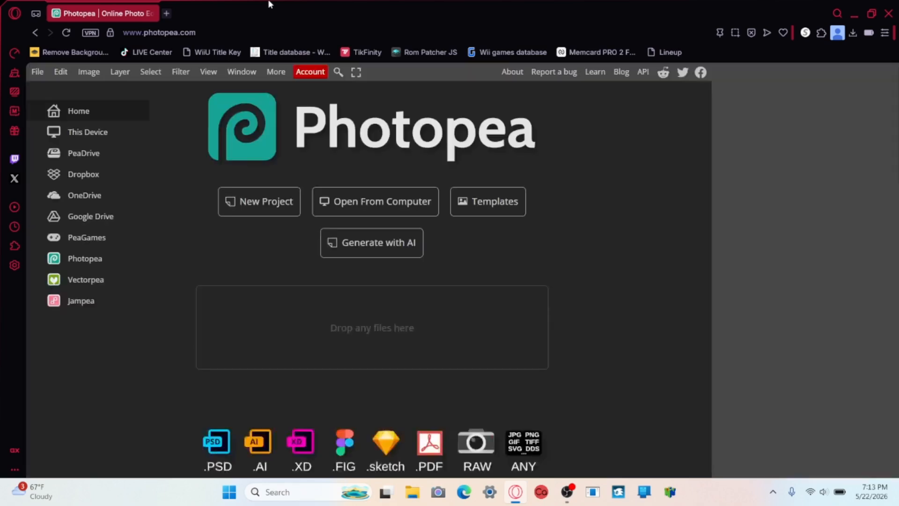
# Open the image E4vTYfmWEAIer6y.png from the Downloads folder on the computer
pyautogui.click(361, 200)
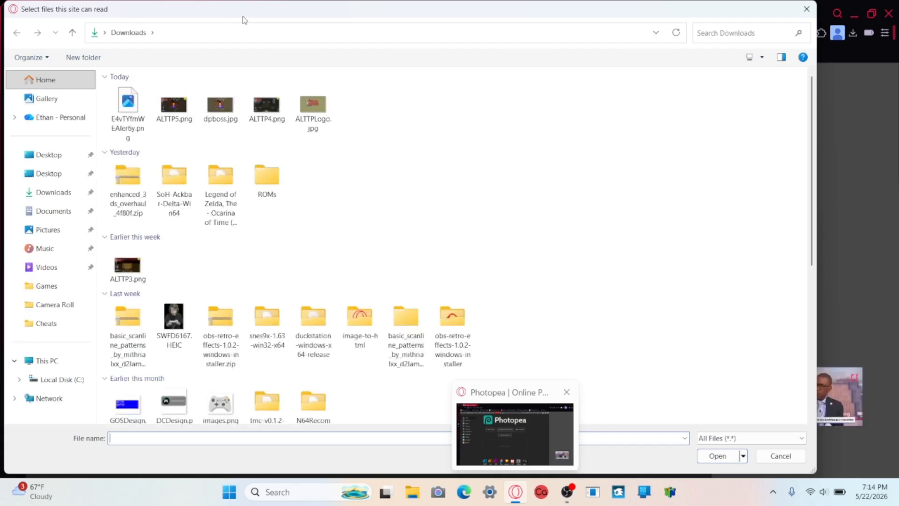
pyautogui.click(133, 103)
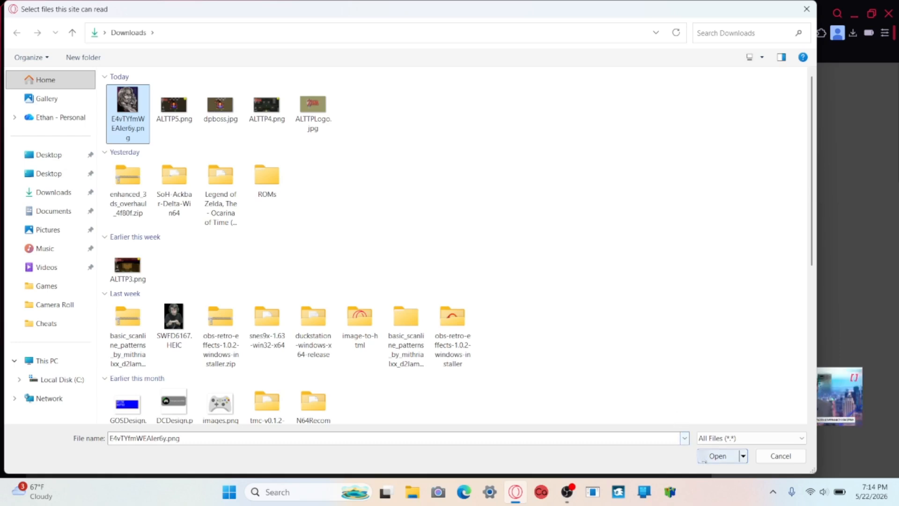
pyautogui.click(707, 456)
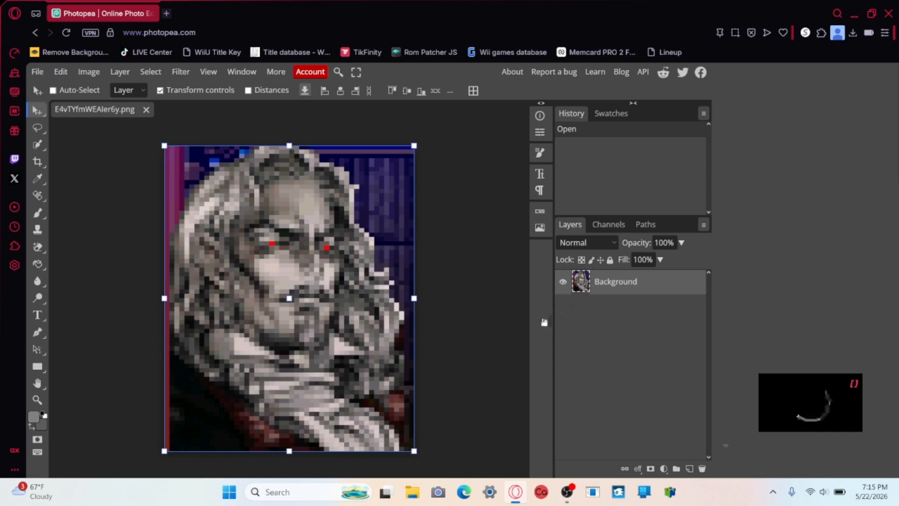
# Duplicate the Background layer and copy the duplicate once more to get three identical layers
pyautogui.rightClick(544, 321)
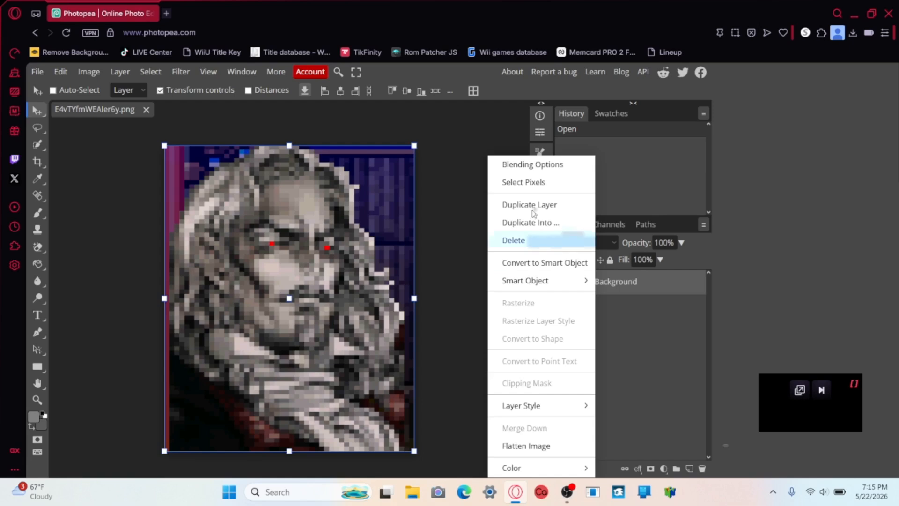
pyautogui.click(532, 206)
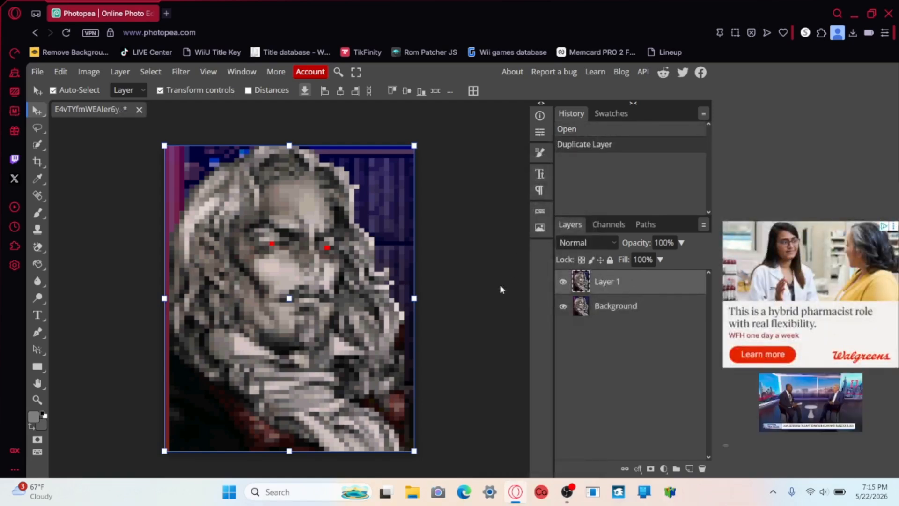
pyautogui.hotkey('ctrl', 'j')
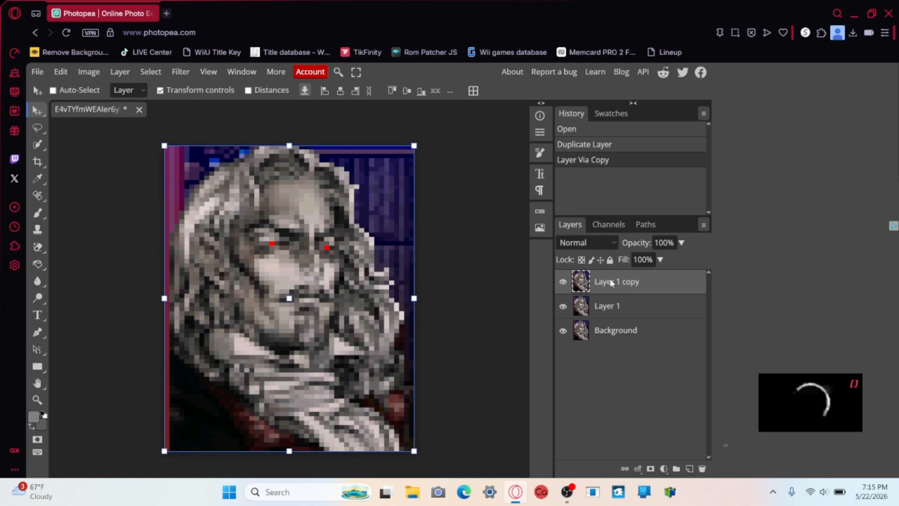
# Rename the three layers, from the uppermost down, as Red, Green and Blue
pyautogui.doubleClick(611, 282)
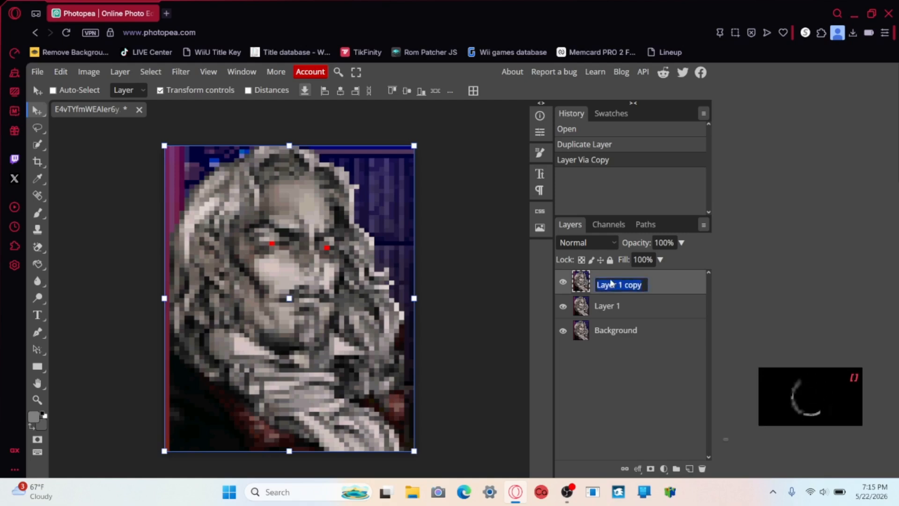
pyautogui.write('Re')
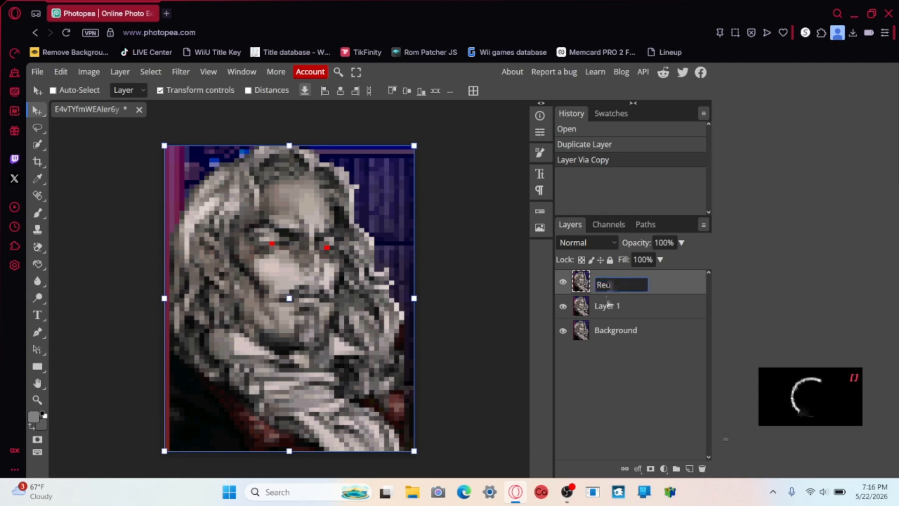
pyautogui.write('d')
pyautogui.press('Return')
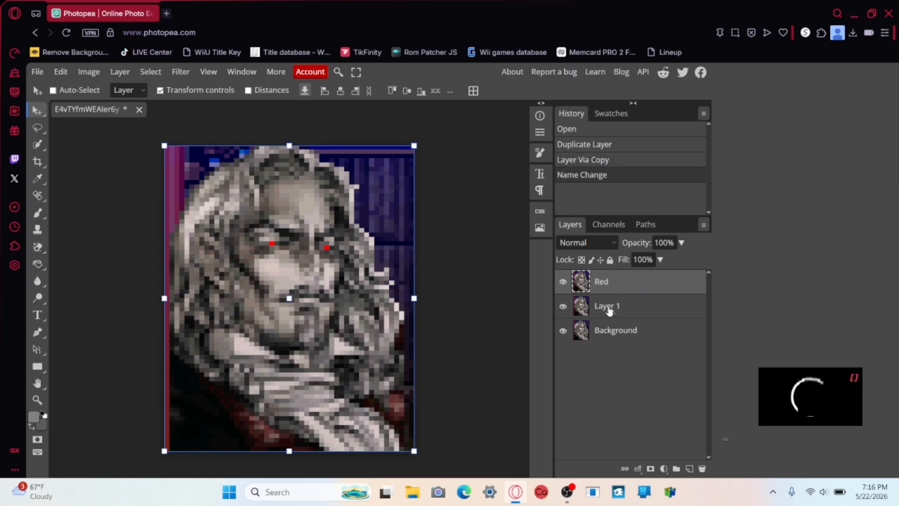
pyautogui.doubleClick(605, 307)
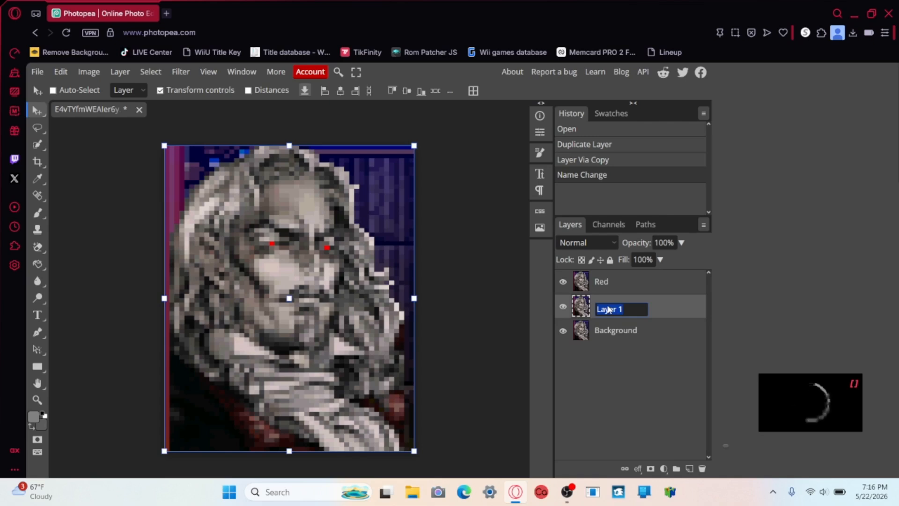
pyautogui.write('Gr')
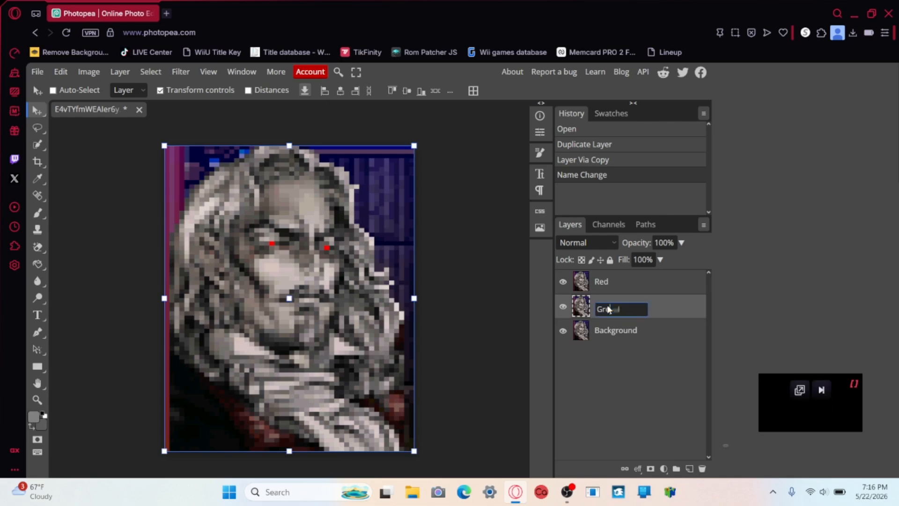
pyautogui.write('een')
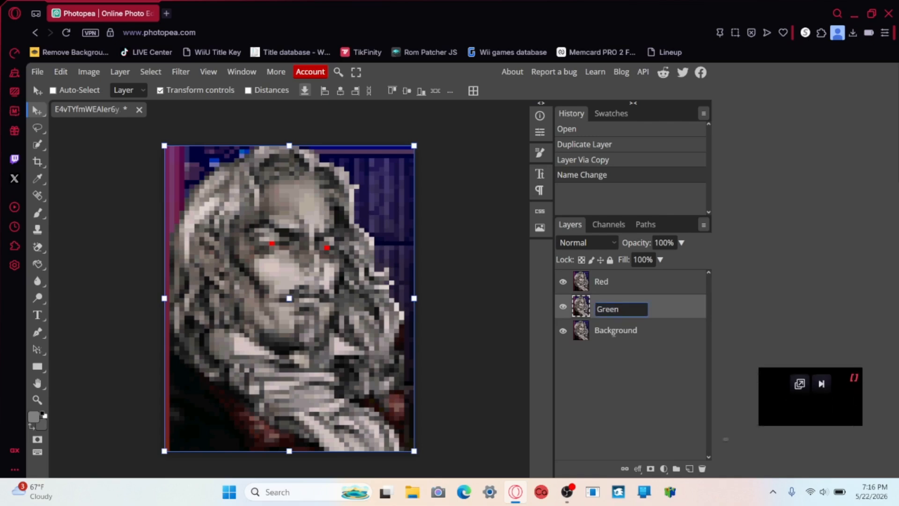
pyautogui.doubleClick(622, 334)
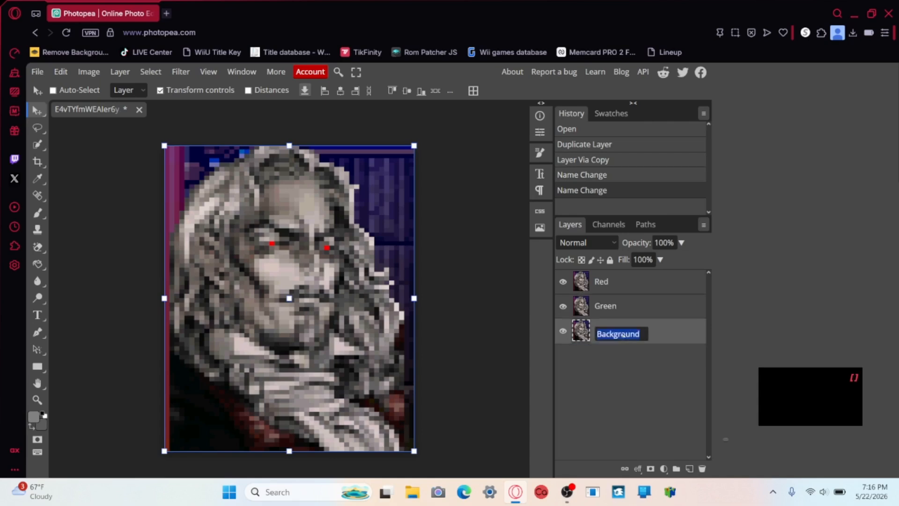
pyautogui.write('Blue')
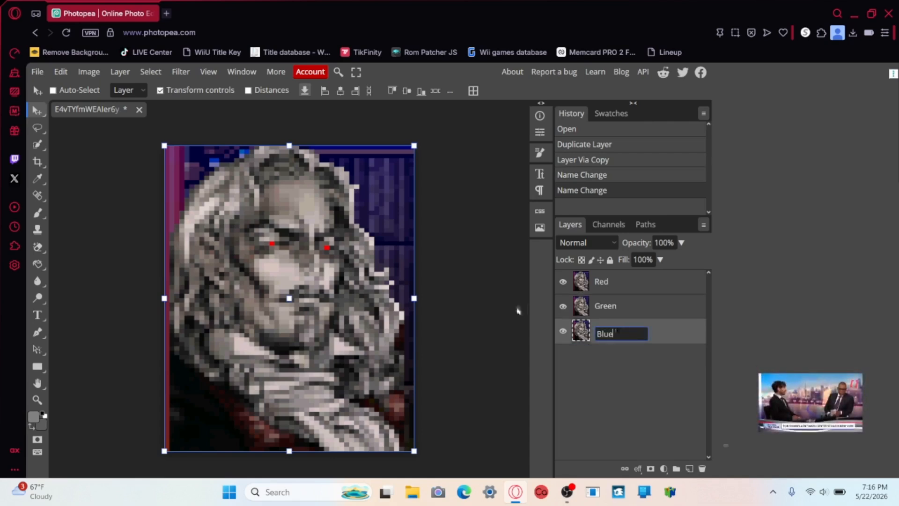
pyautogui.press('Return')
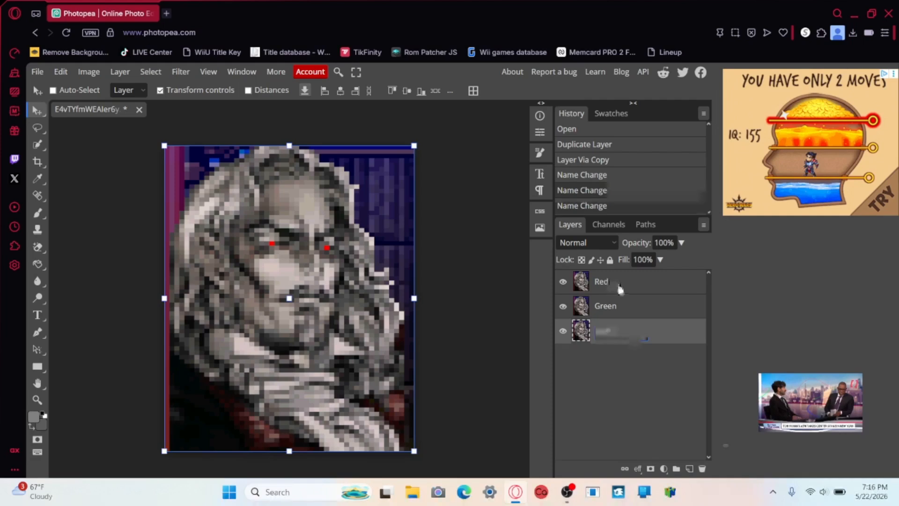
# Set the Red layer's blending mode to Screen
pyautogui.click(619, 287)
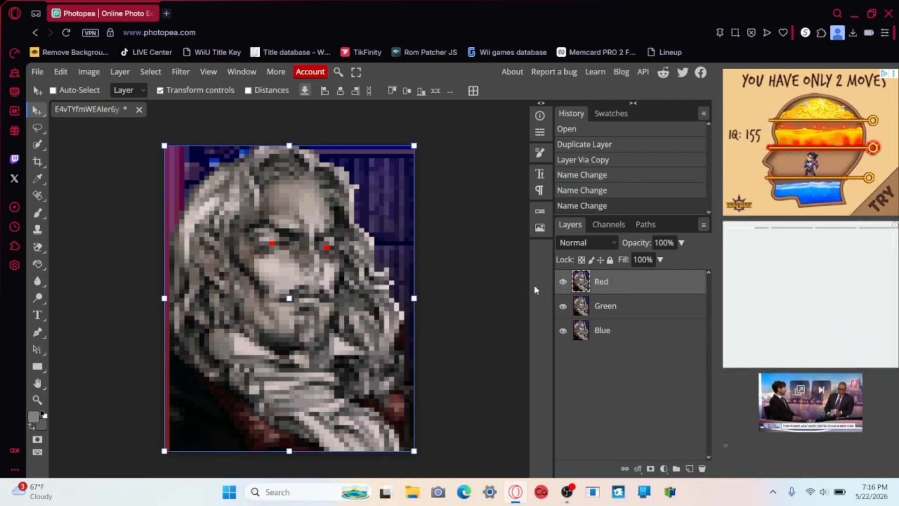
pyautogui.click(583, 243)
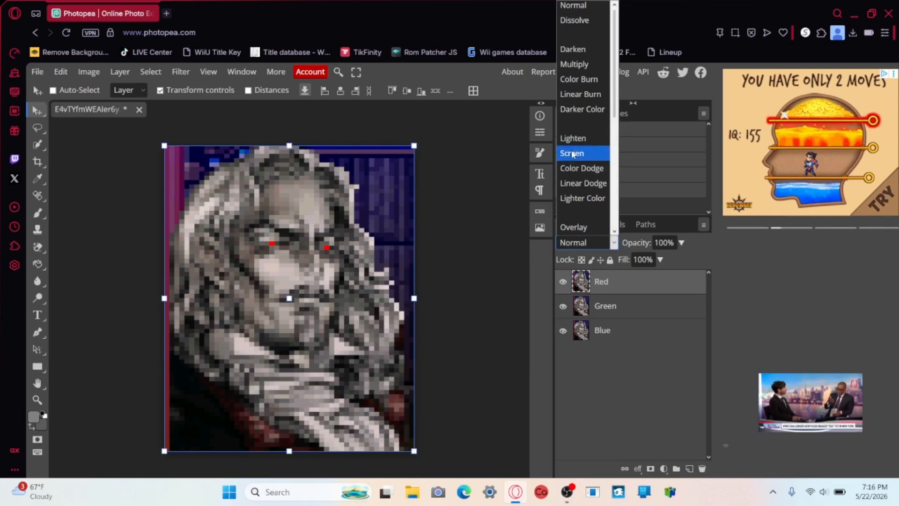
pyautogui.press('Return')
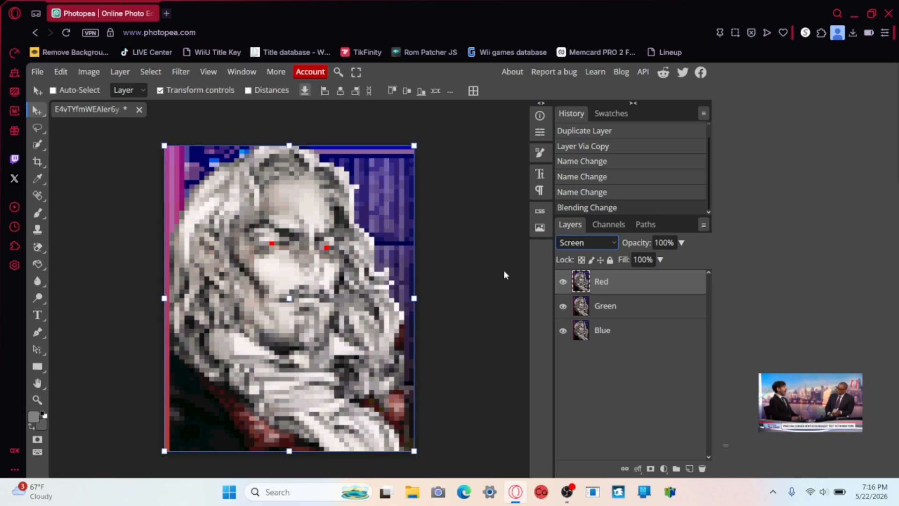
# Try nudging the Red layer sideways, setting its blending mode back to Screen between the nudges
pyautogui.hotkey('shift', '-')
pyautogui.hotkey('shift', '-')
pyautogui.hotkey('shift', '-')
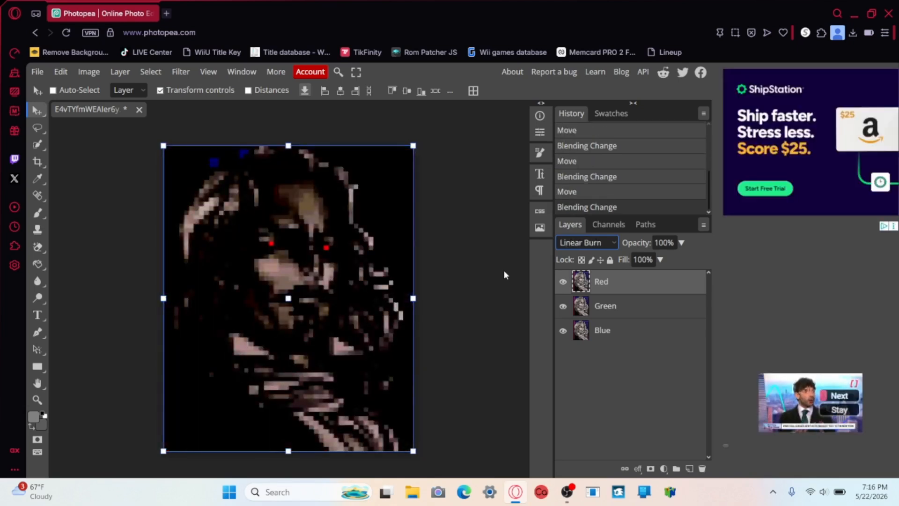
pyautogui.click(593, 248)
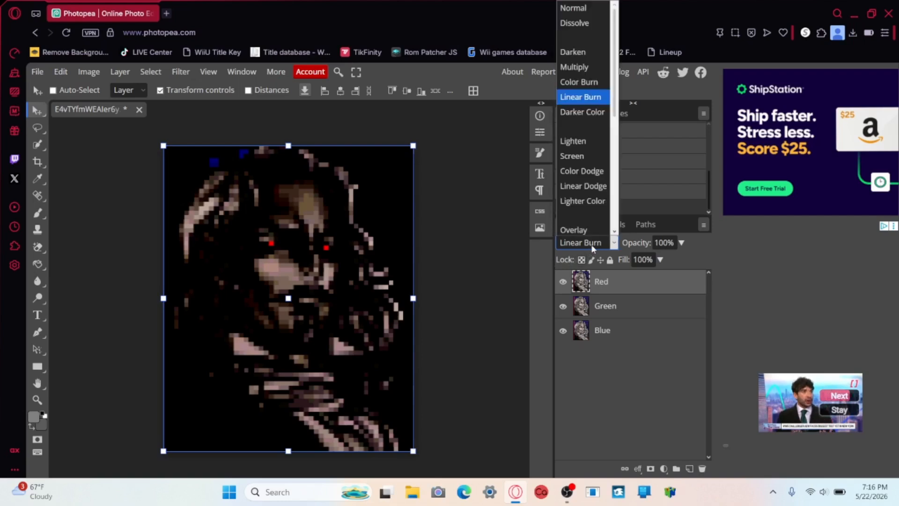
pyautogui.click(578, 156)
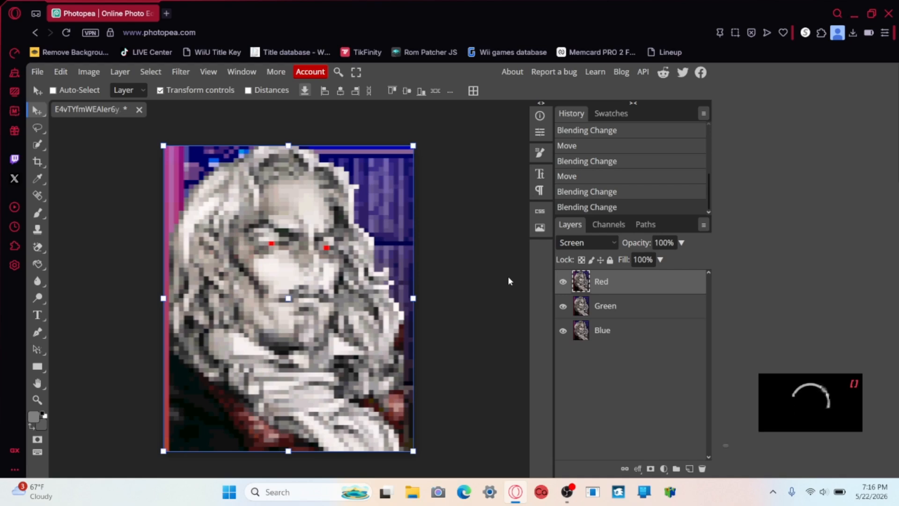
pyautogui.press('Right')
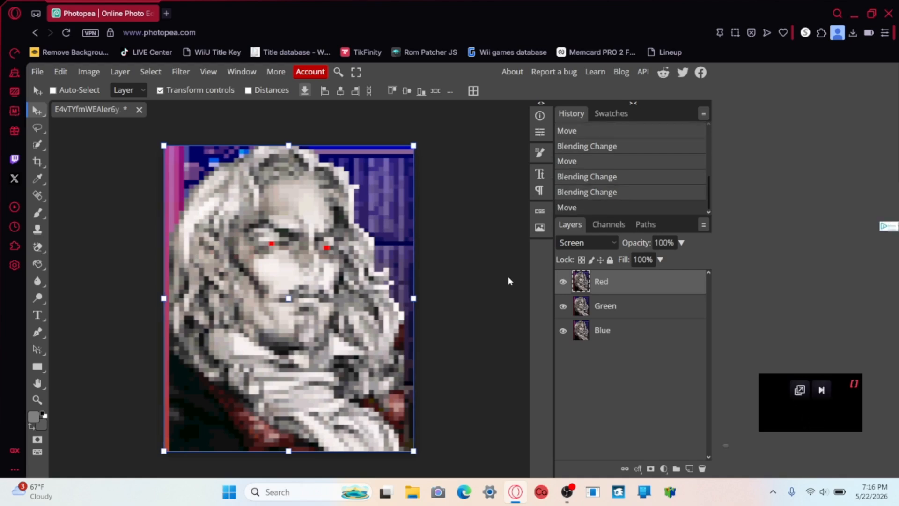
# Step the document history back to the layer move before the last blending changes
pyautogui.click(588, 151)
pyautogui.click(583, 162)
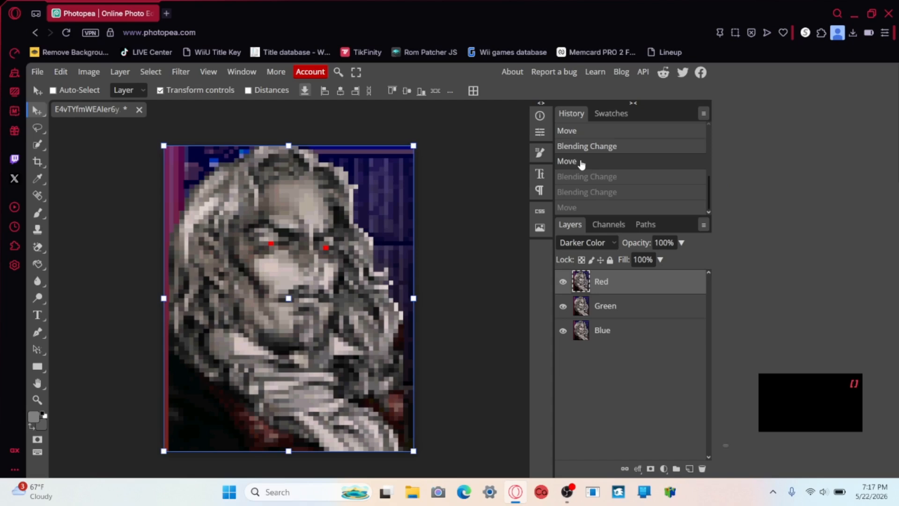
pyautogui.hotkey('ctrl', 'shift', 'z')
pyautogui.hotkey('ctrl', 'z')
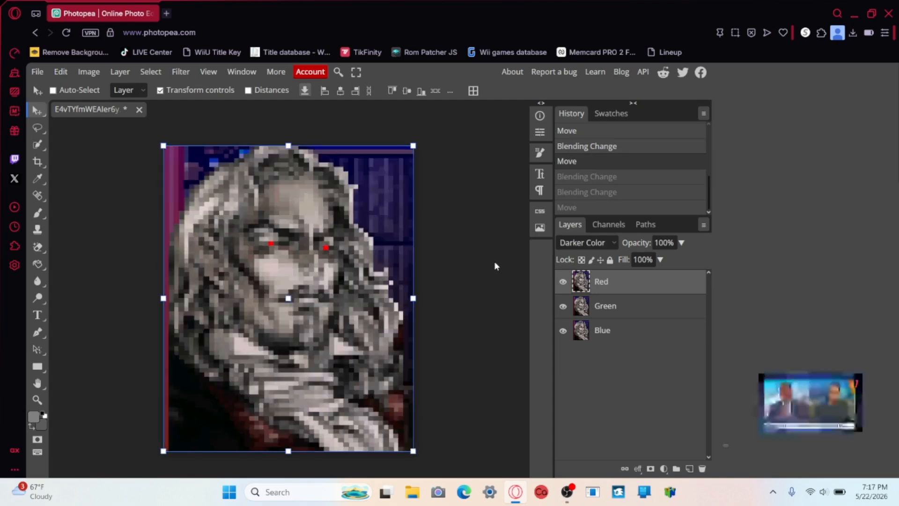
pyautogui.scroll(1, 575, 176)
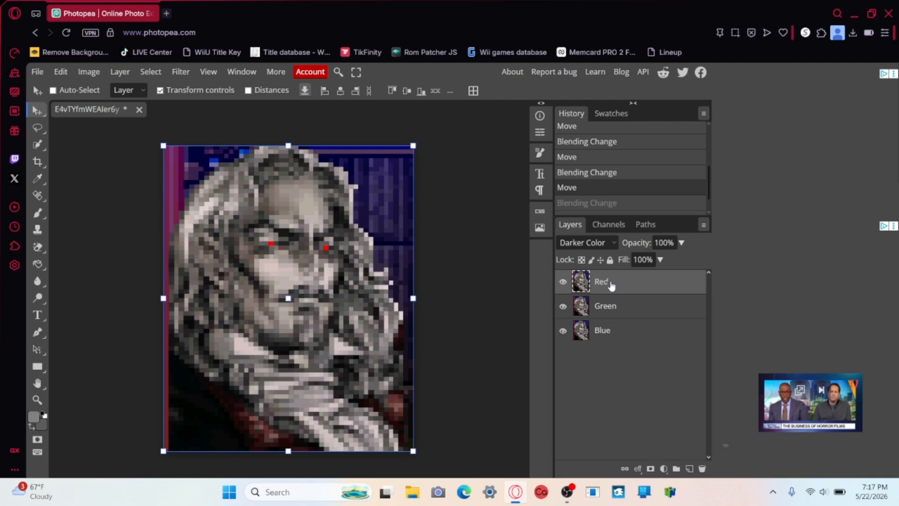
# Change the Red layer's blending mode from Darker Color to Screen again
pyautogui.click(586, 243)
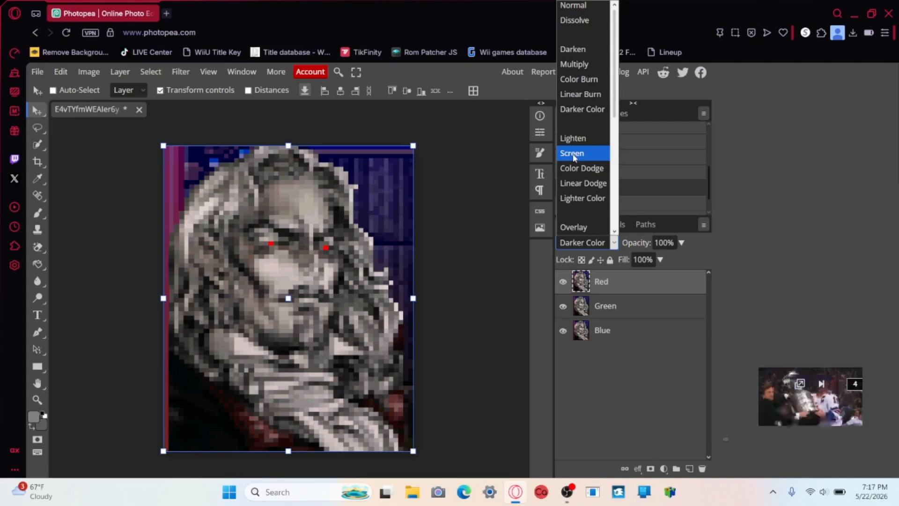
pyautogui.click(574, 154)
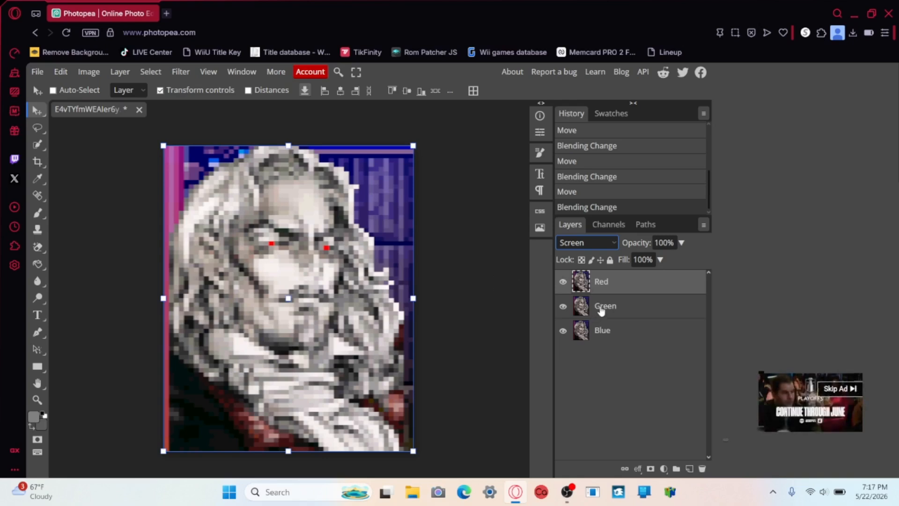
pyautogui.click(602, 309)
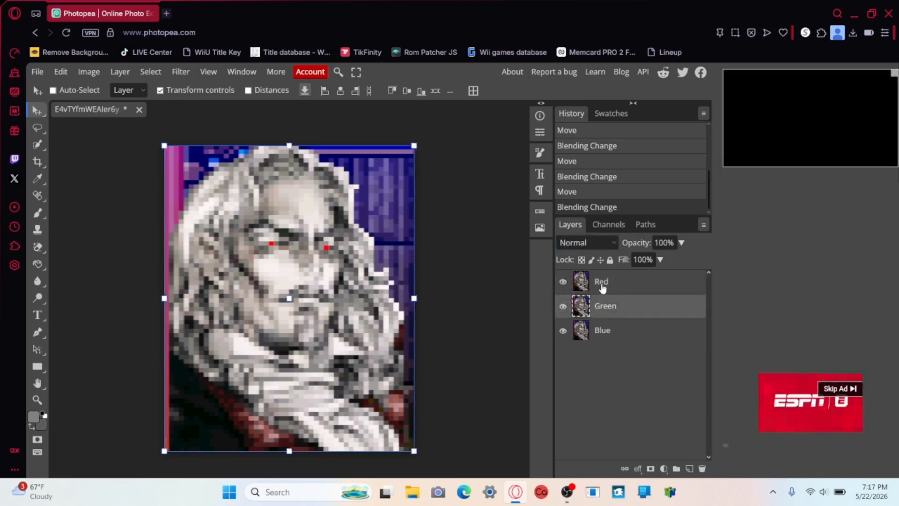
# Shift the Red layer slightly right and nudge it a little to the left
pyautogui.click(603, 287)
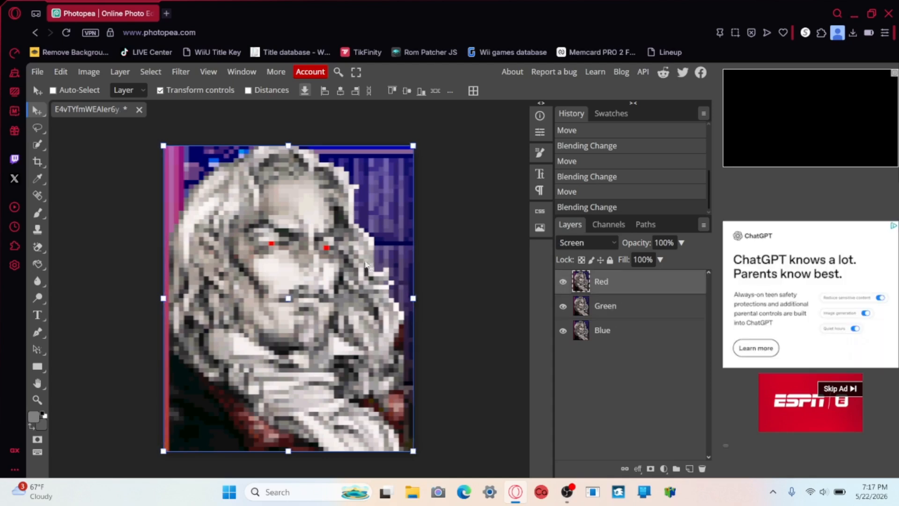
pyautogui.moveTo(365, 264); pyautogui.dragTo(369, 266)
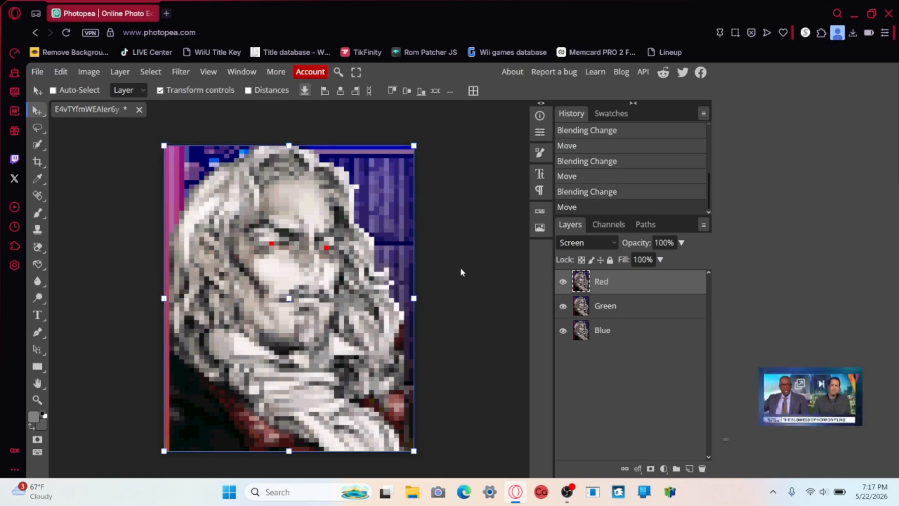
pyautogui.press('Left')
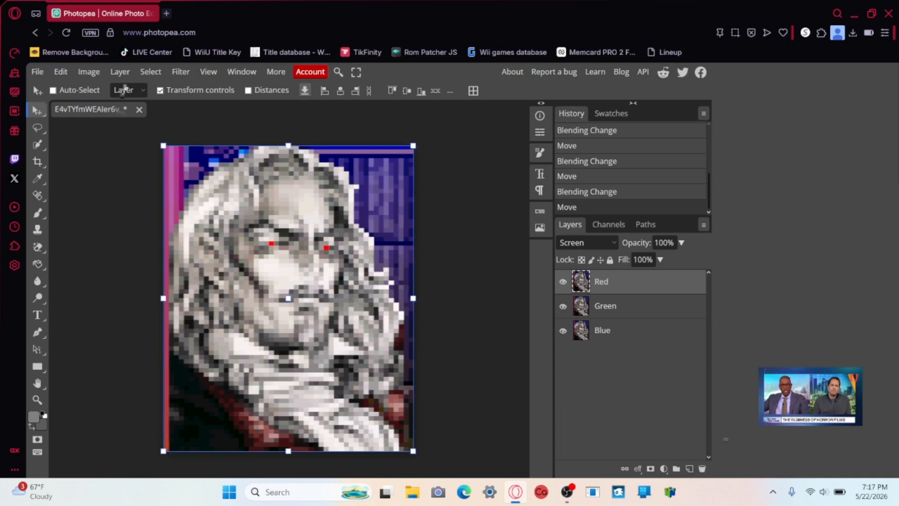
# Open Channel Mixer for the Red layer and set the Green output channel's Green value to 0%
pyautogui.click(90, 73)
pyautogui.moveTo(115, 112)
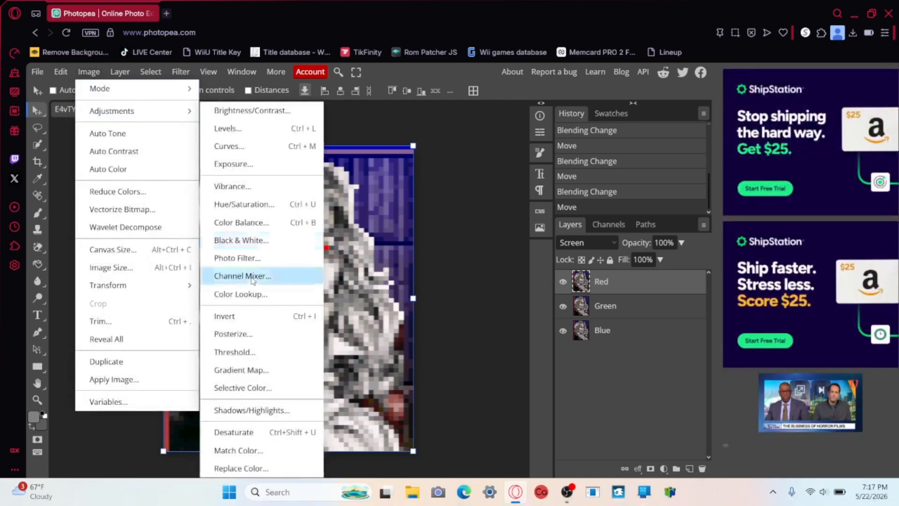
pyautogui.click(252, 279)
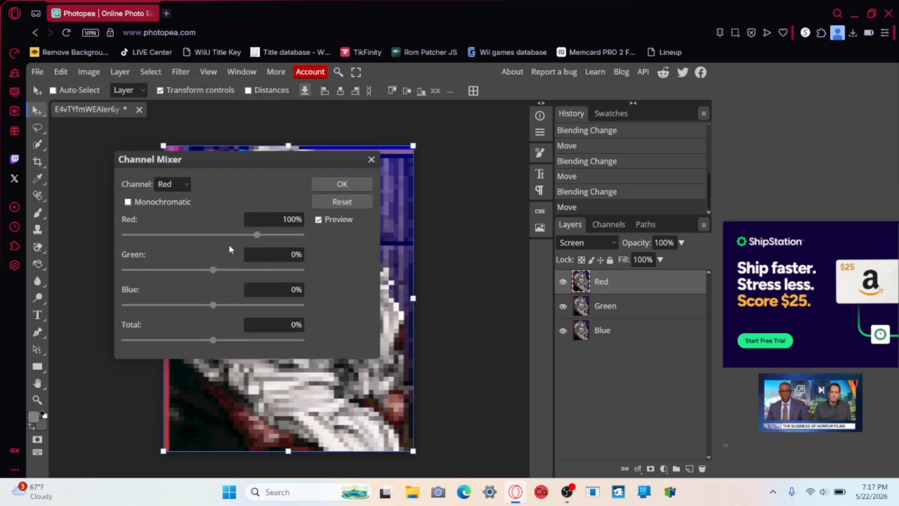
pyautogui.click(187, 185)
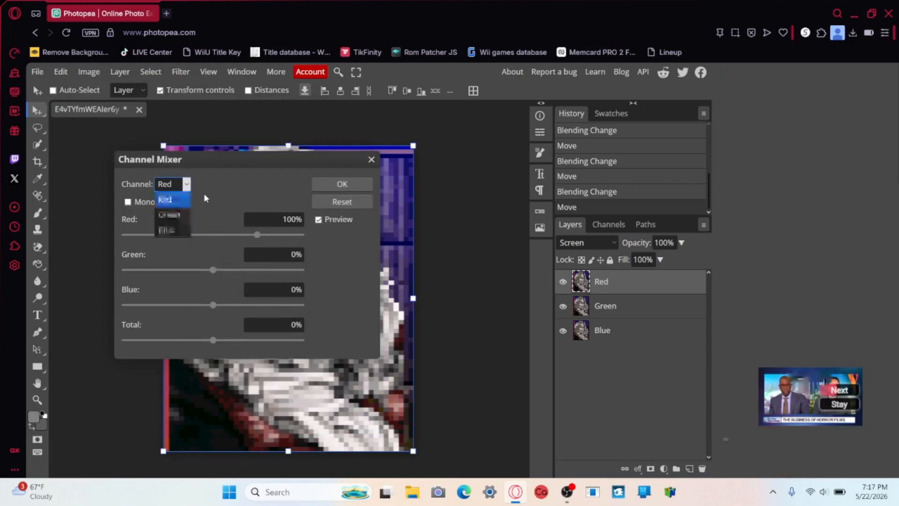
pyautogui.click(182, 215)
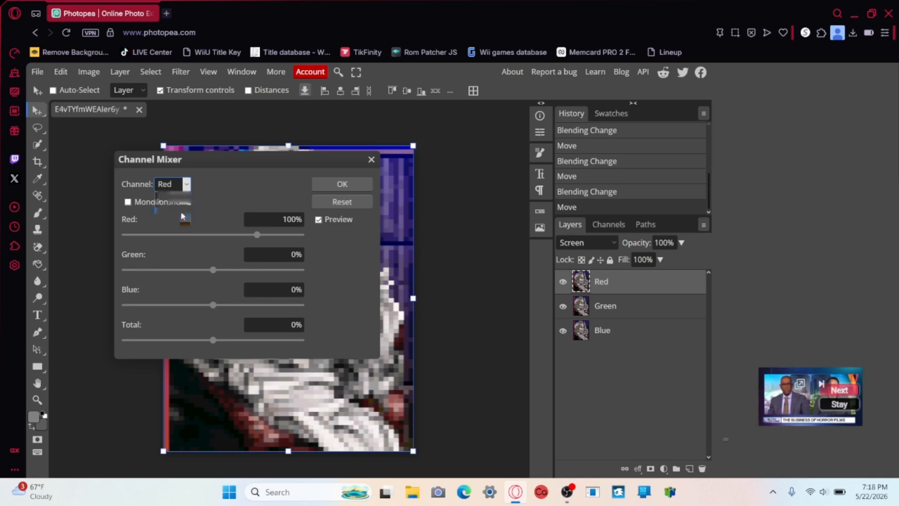
pyautogui.click(282, 256)
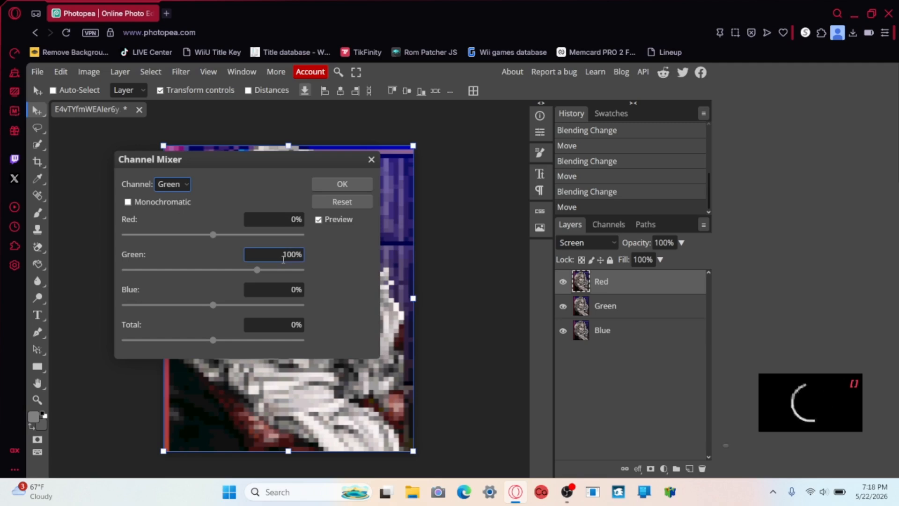
pyautogui.doubleClick(283, 257)
pyautogui.write('0')
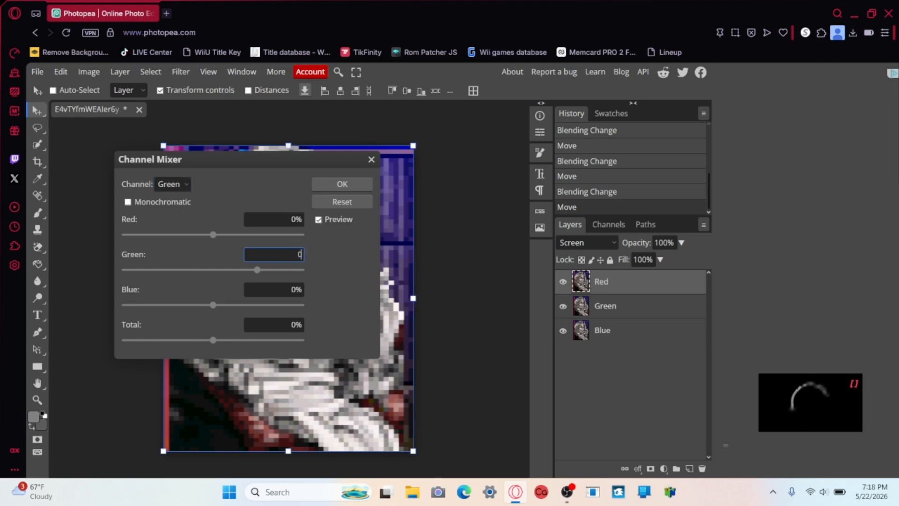
pyautogui.press('Return')
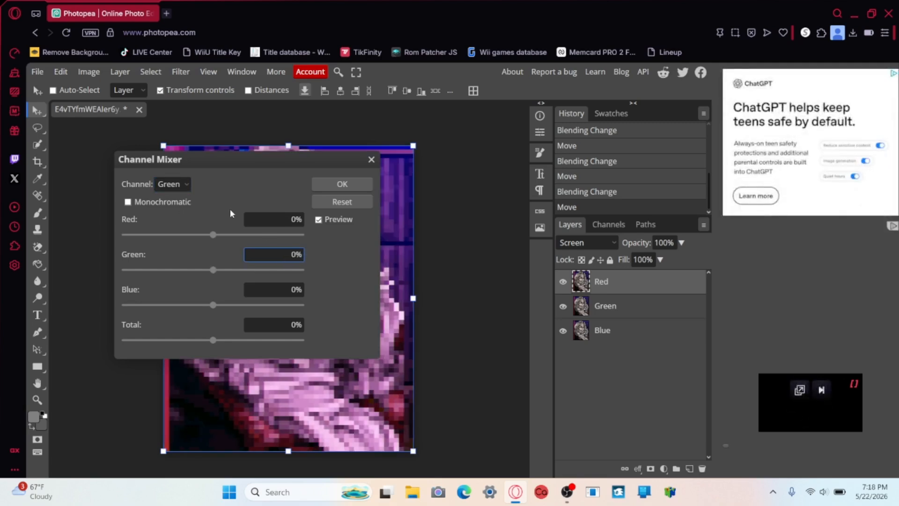
# Set the Blue output channel's Blue value to 0% and apply the Channel Mixer adjustment to the Red layer
pyautogui.click(185, 188)
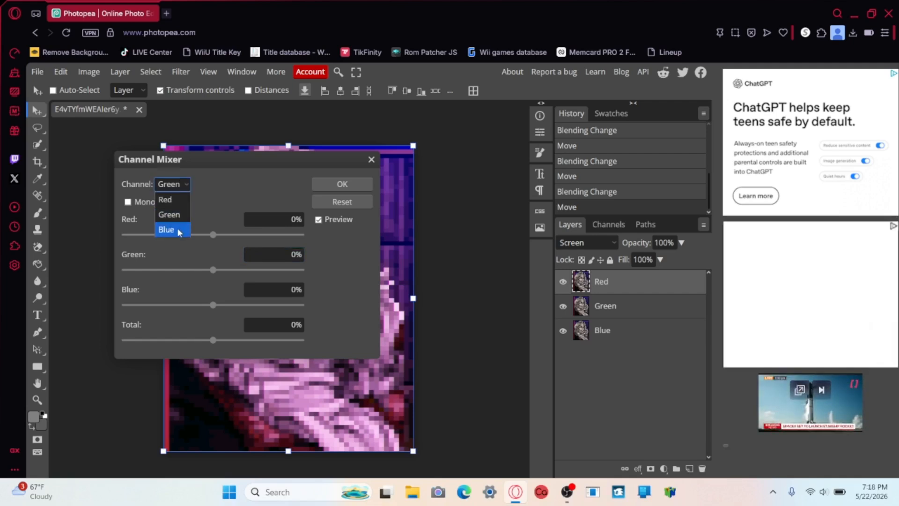
pyautogui.click(212, 234)
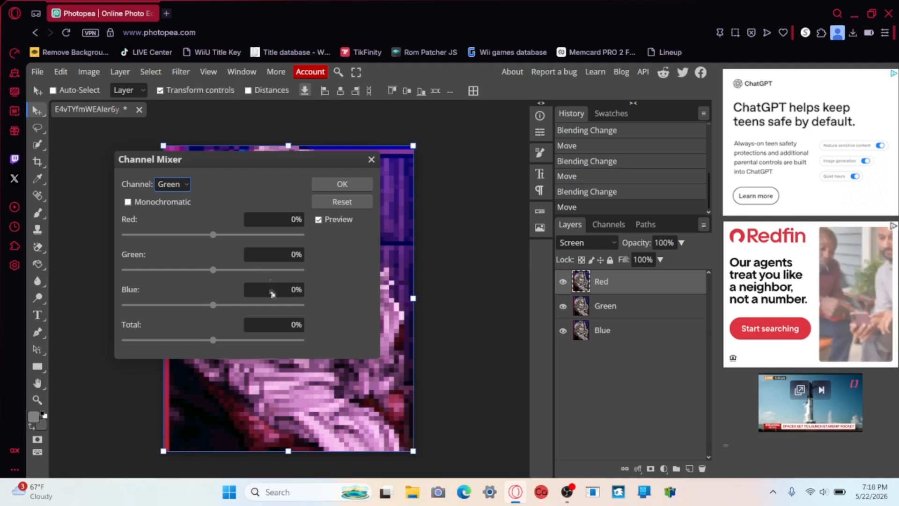
pyautogui.click(189, 187)
pyautogui.click(183, 219)
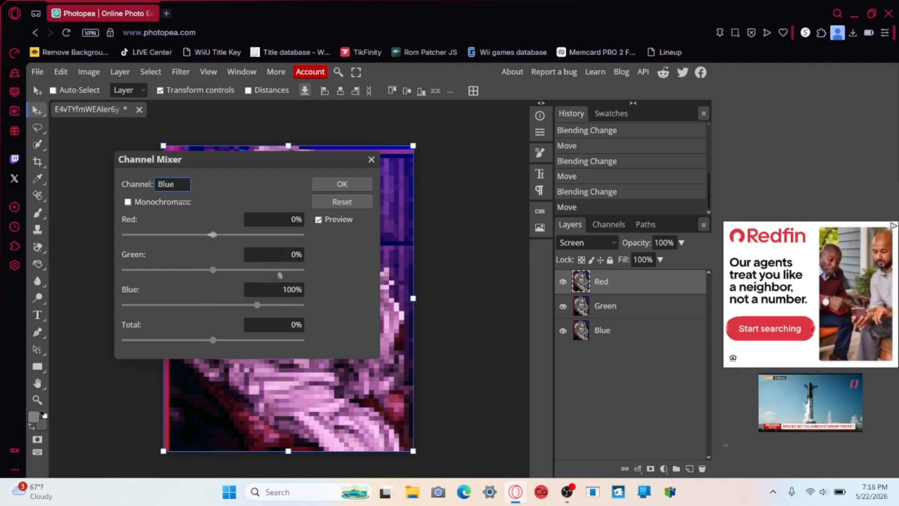
pyautogui.click(288, 290)
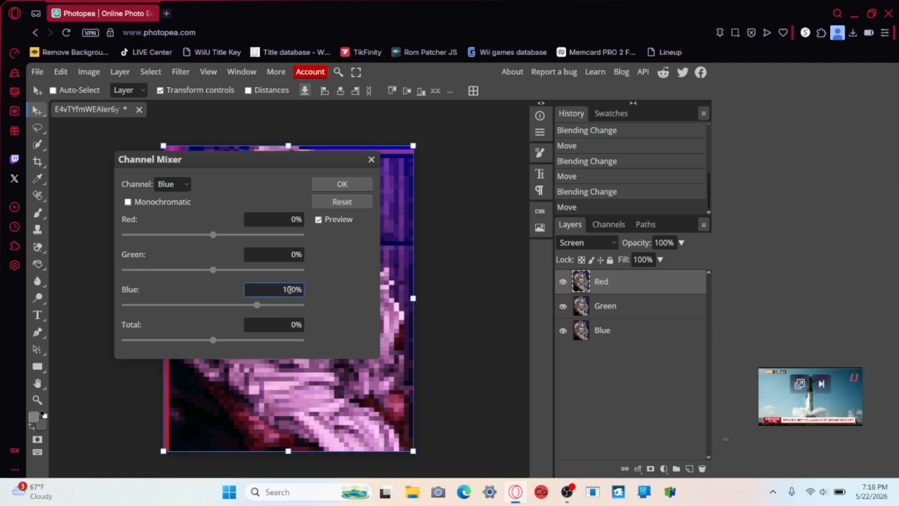
pyautogui.doubleClick(289, 289)
pyautogui.write('0')
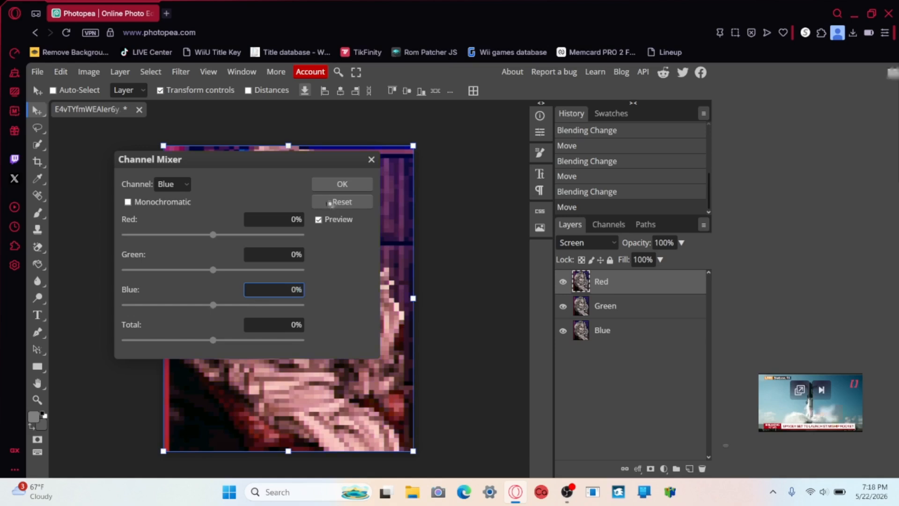
pyautogui.click(329, 183)
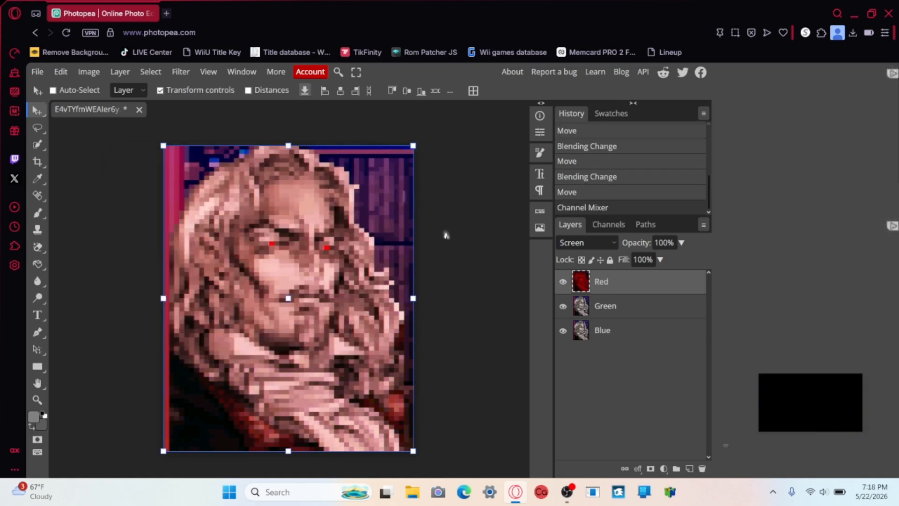
# Change the Green layer's blending mode to Screen
pyautogui.click(625, 310)
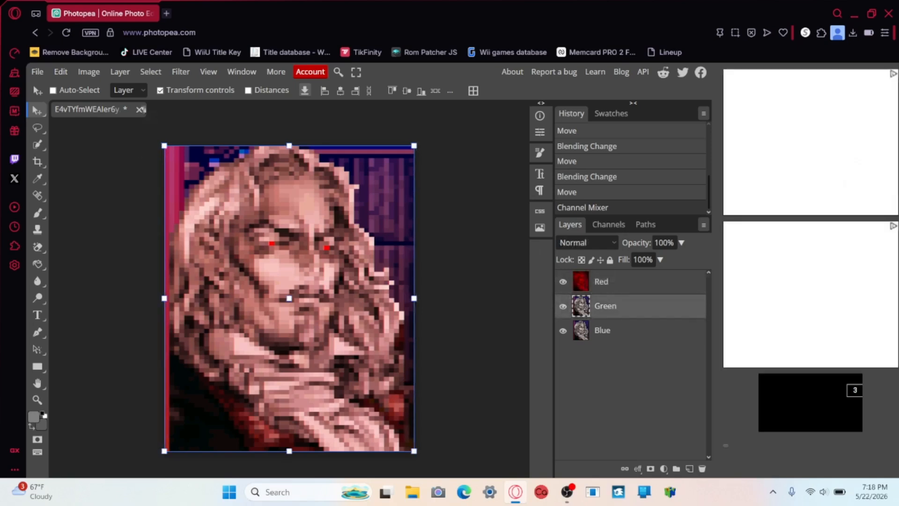
pyautogui.click(613, 244)
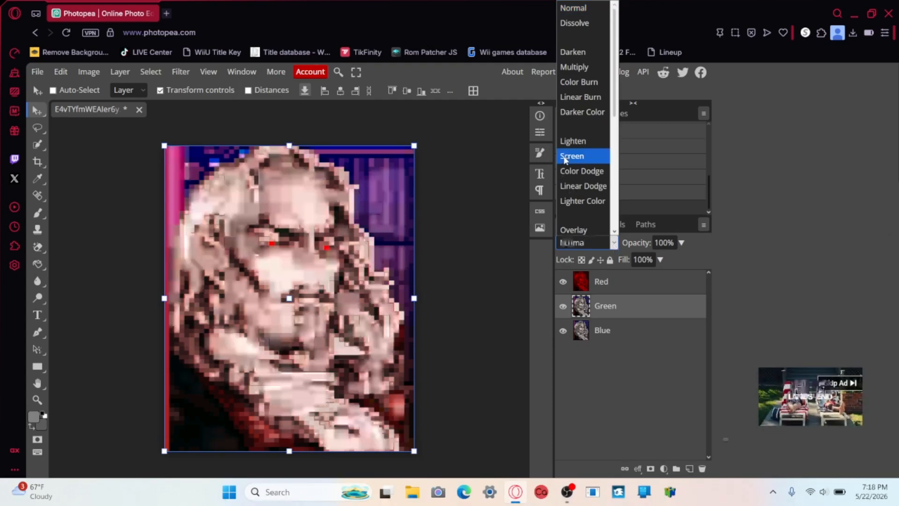
pyautogui.click(571, 155)
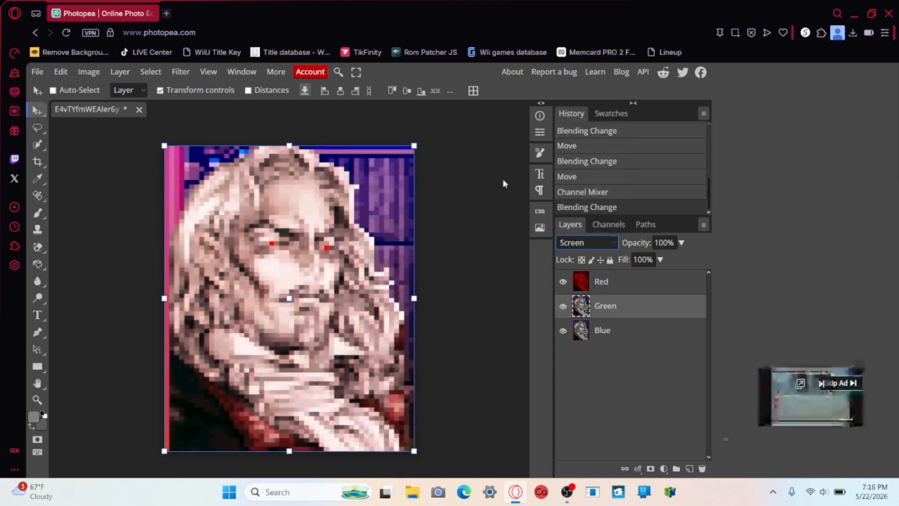
# Open Channel Mixer for the Green layer and set the Red output channel's Red value to 0%
pyautogui.click(94, 74)
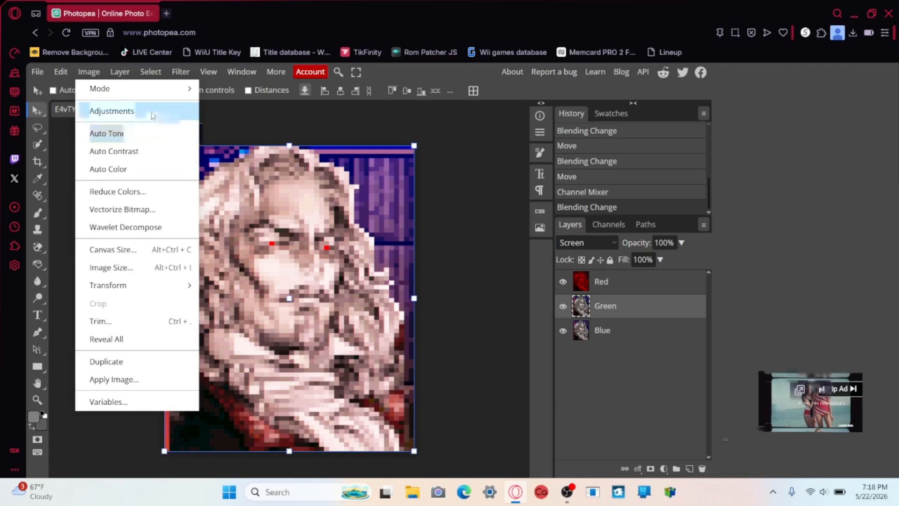
pyautogui.moveTo(154, 116)
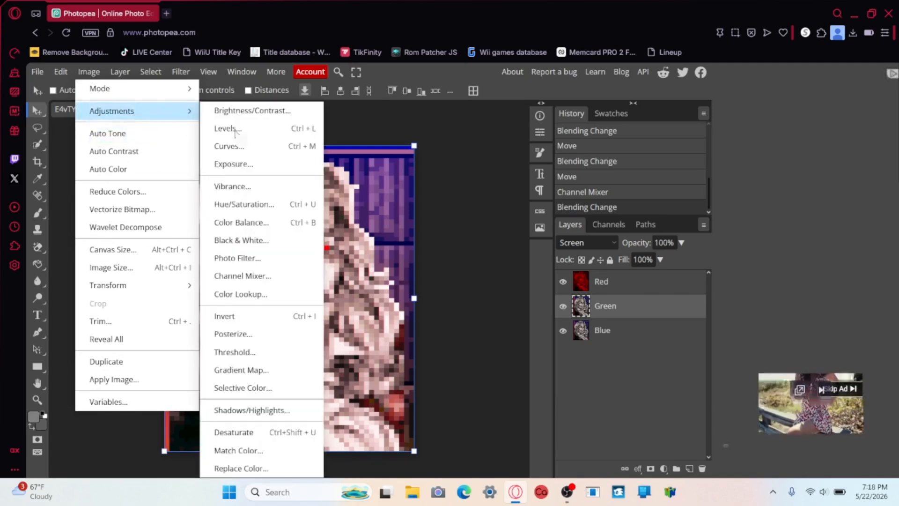
pyautogui.click(263, 275)
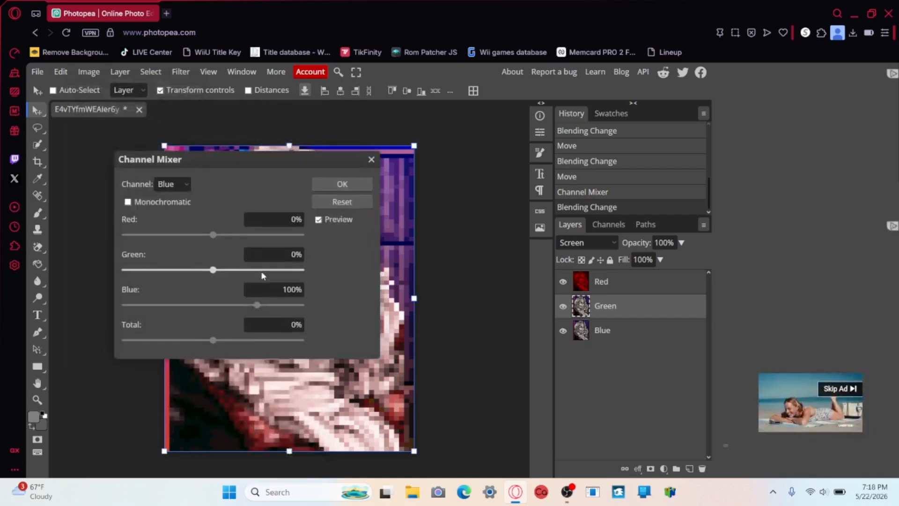
pyautogui.click(186, 184)
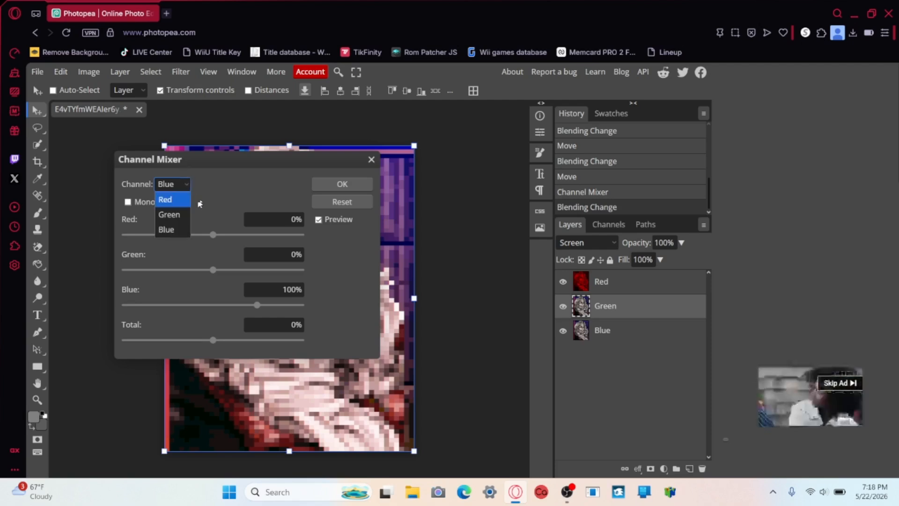
pyautogui.click(181, 198)
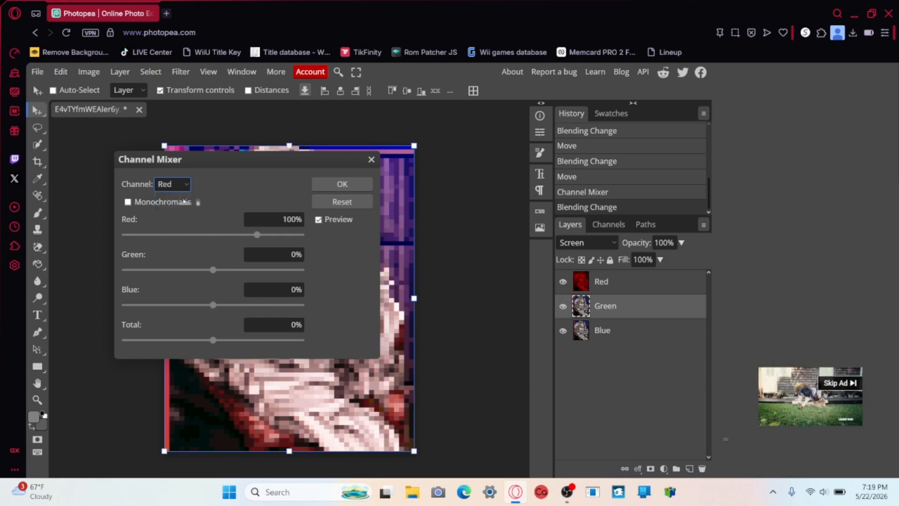
pyautogui.click(273, 219)
pyautogui.doubleClick(285, 218)
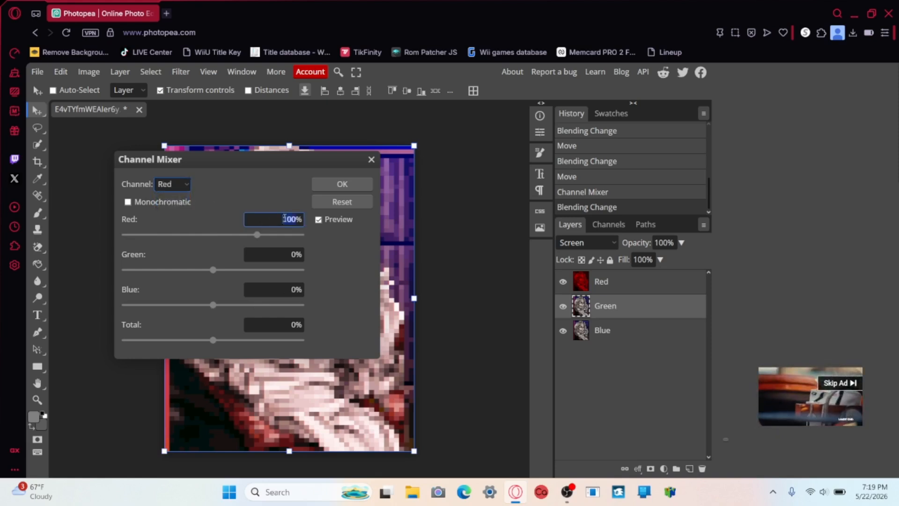
pyautogui.write('0')
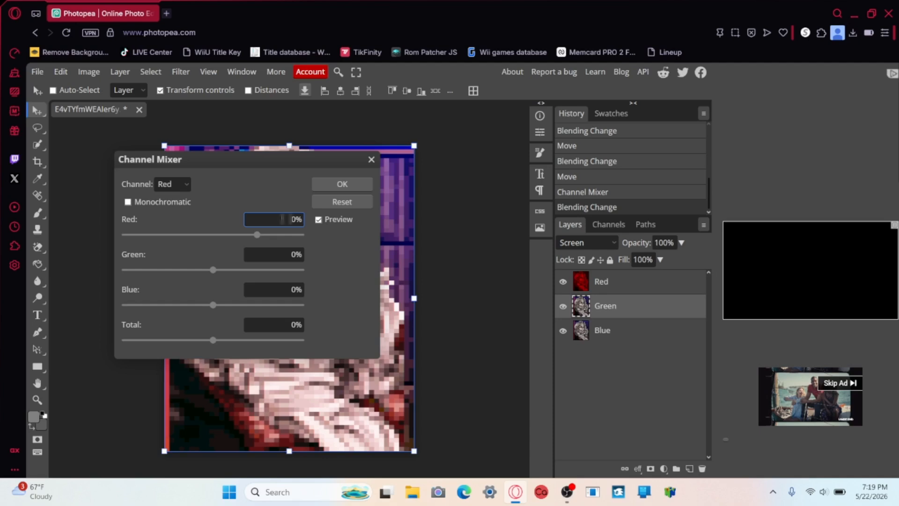
pyautogui.press('Return')
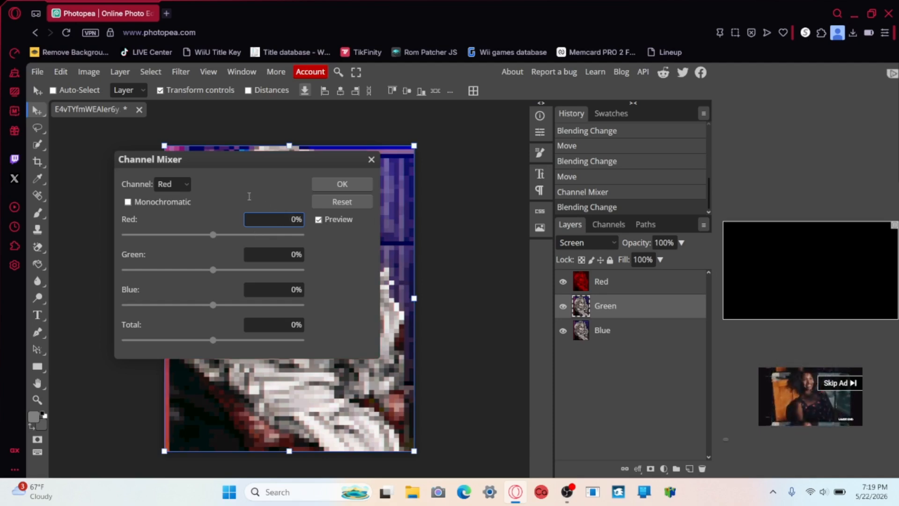
# Set the Blue output channel's Blue value to 0%, check the Green output channel, and apply the Channel Mixer to the Green layer
pyautogui.click(187, 184)
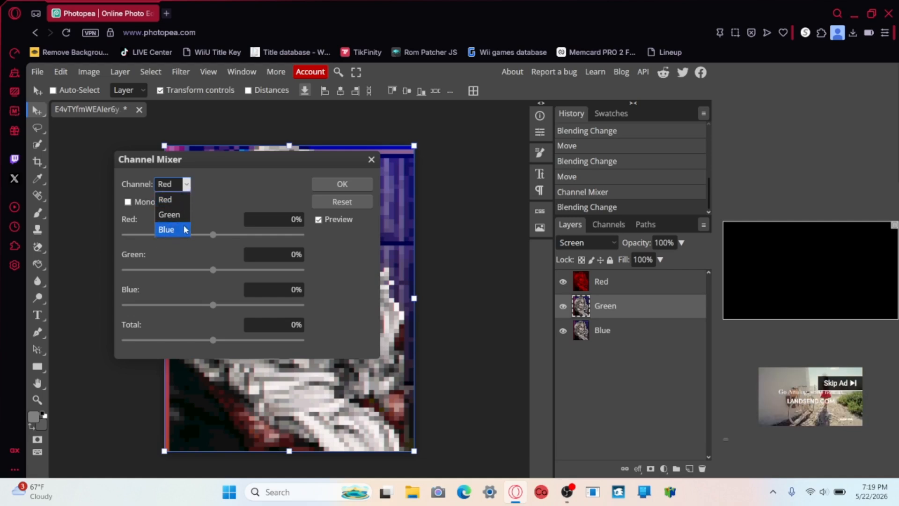
pyautogui.click(186, 229)
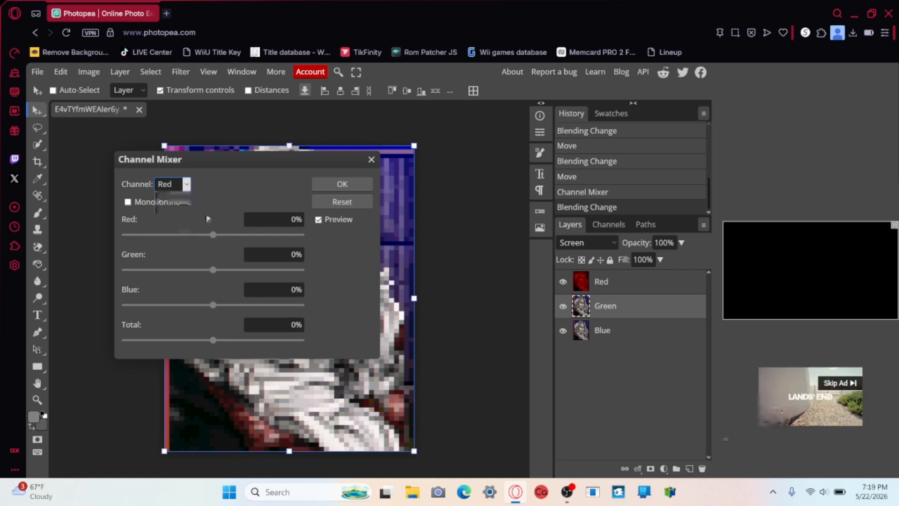
pyautogui.click(287, 289)
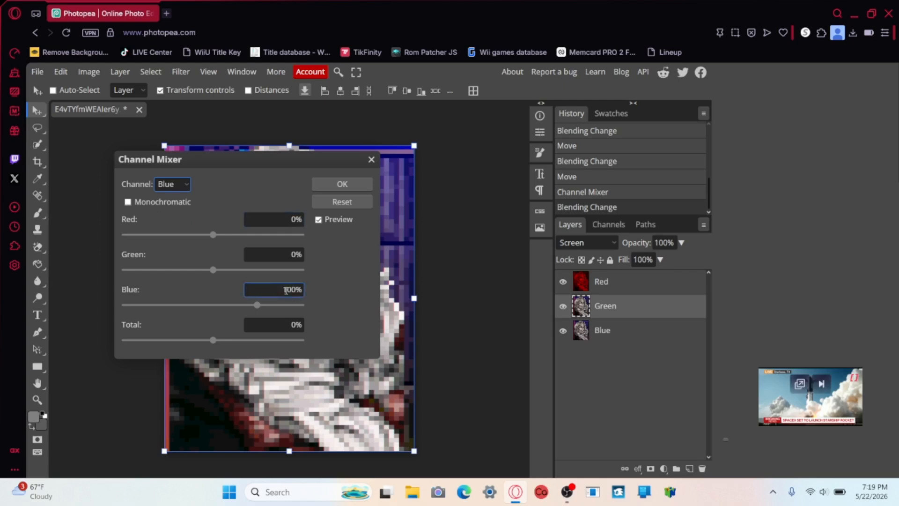
pyautogui.write('0')
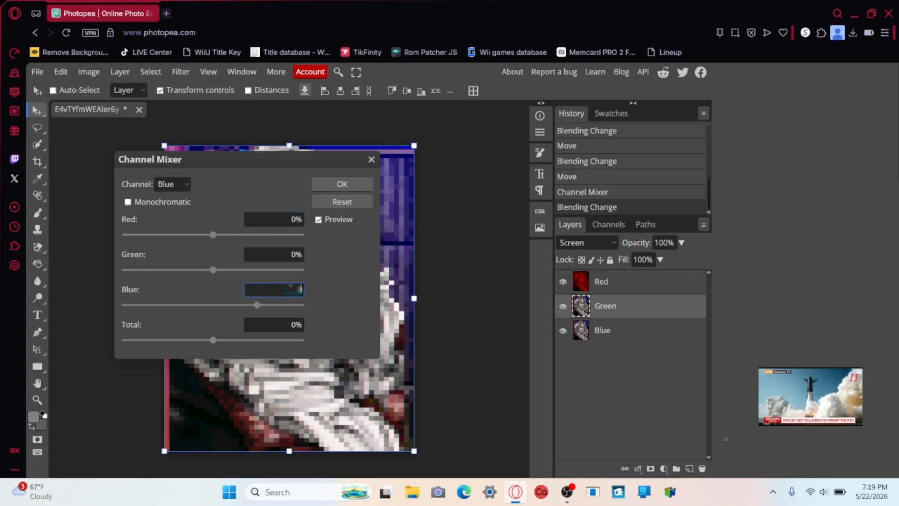
pyautogui.click(335, 286)
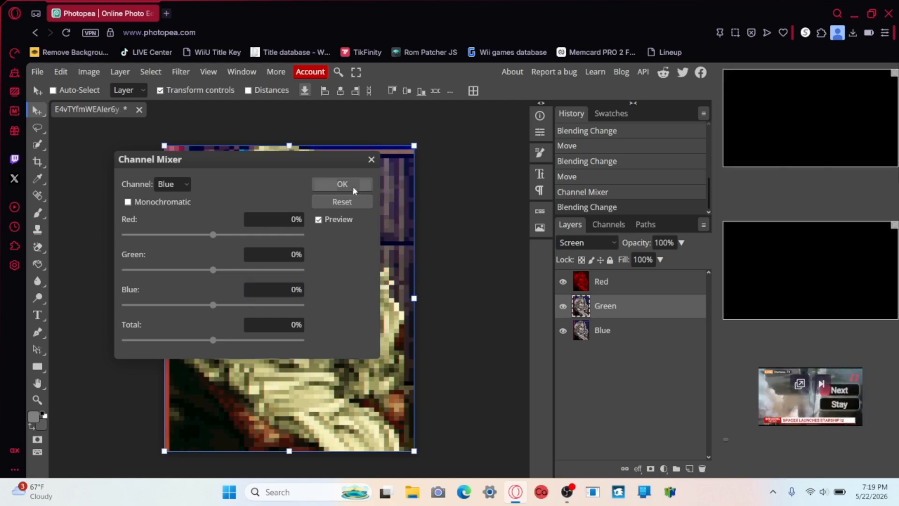
pyautogui.click(167, 187)
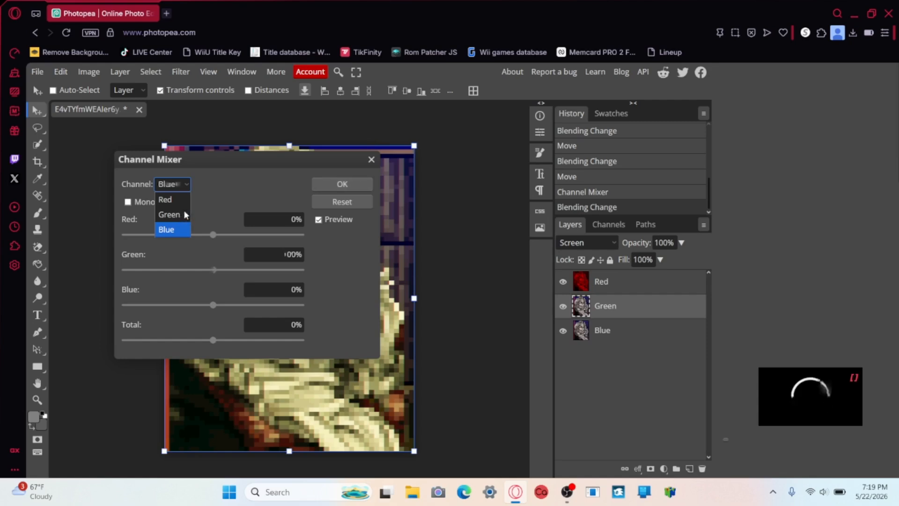
pyautogui.click(183, 214)
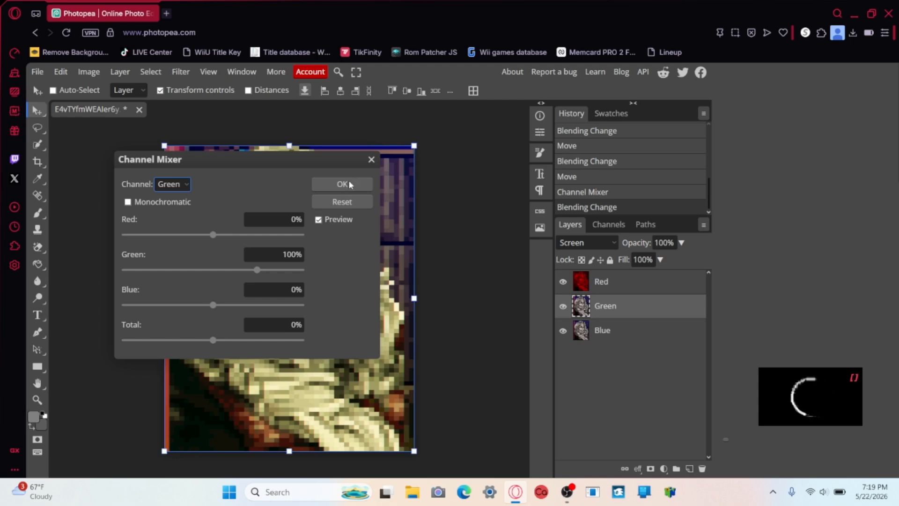
pyautogui.click(352, 184)
pyautogui.click(347, 184)
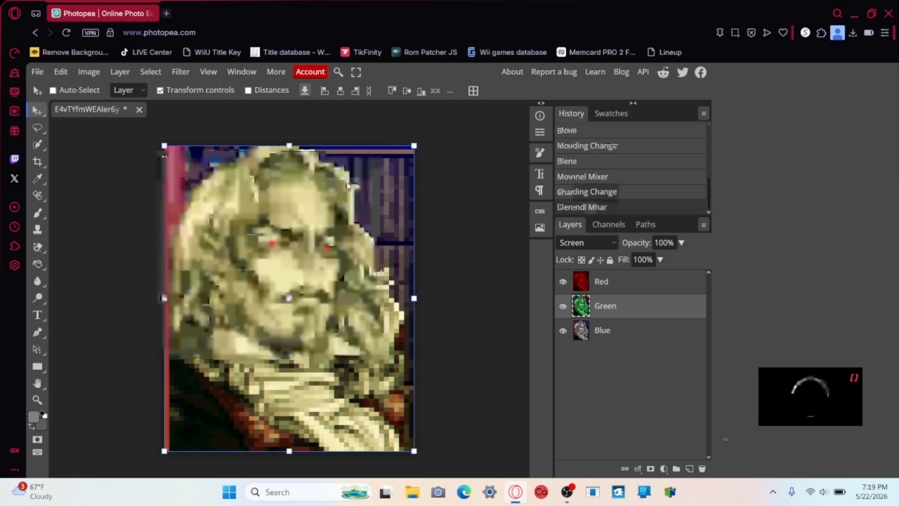
# Change the Blue layer's blending mode to Screen
pyautogui.click(636, 342)
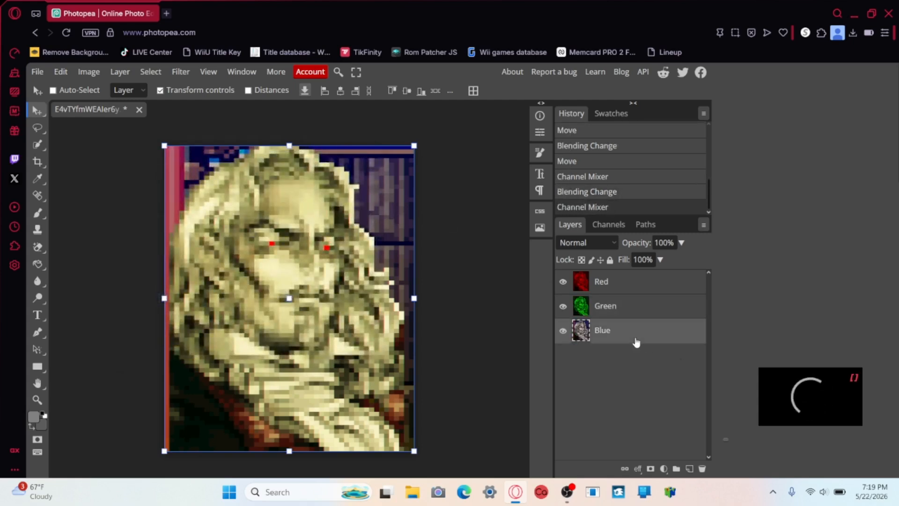
pyautogui.doubleClick(602, 282)
pyautogui.click(595, 246)
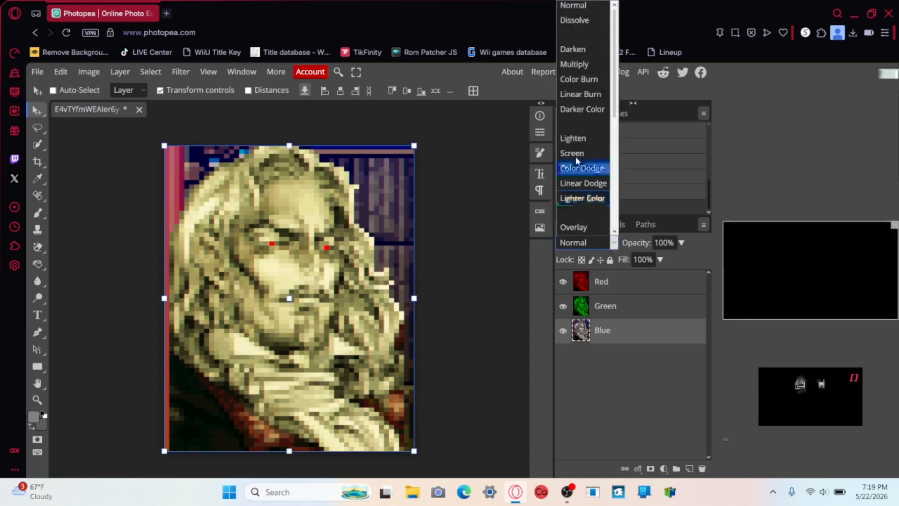
pyautogui.click(577, 156)
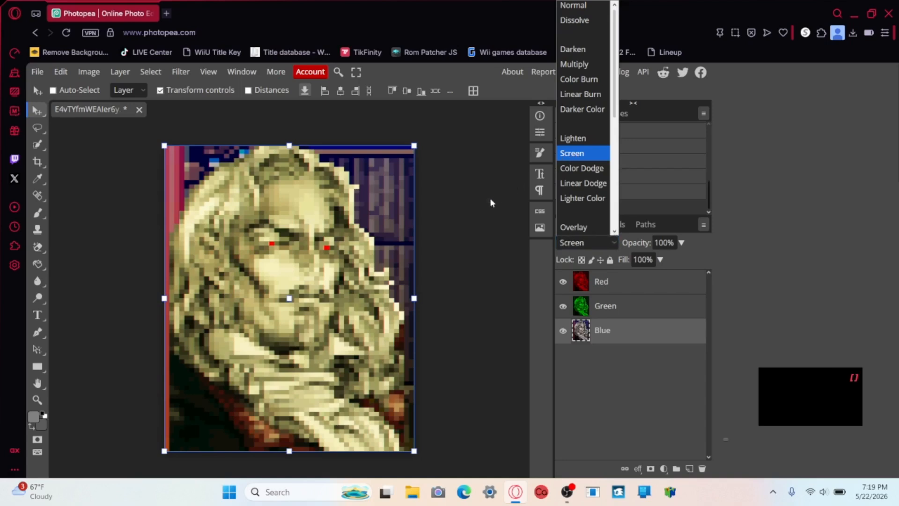
# Nudge the Blue layer one increment to the right so it is offset from the Green layer
pyautogui.click(463, 309)
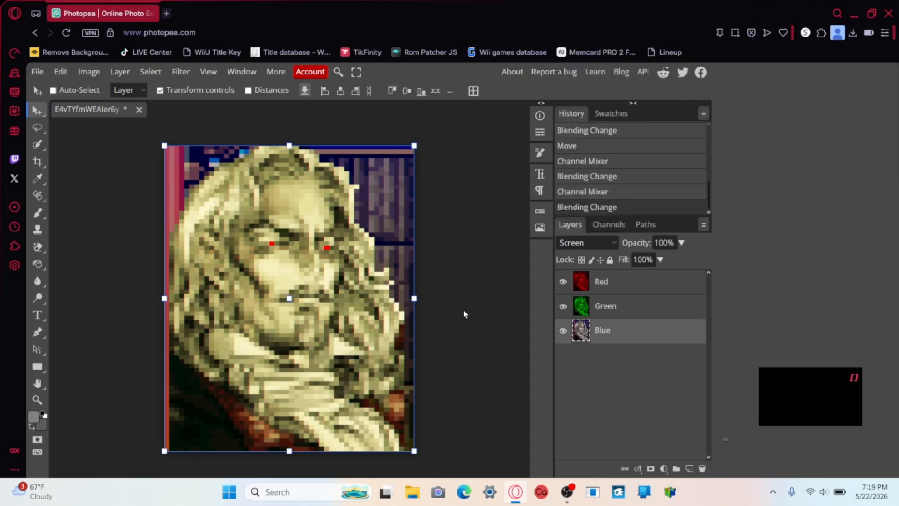
pyautogui.click(606, 307)
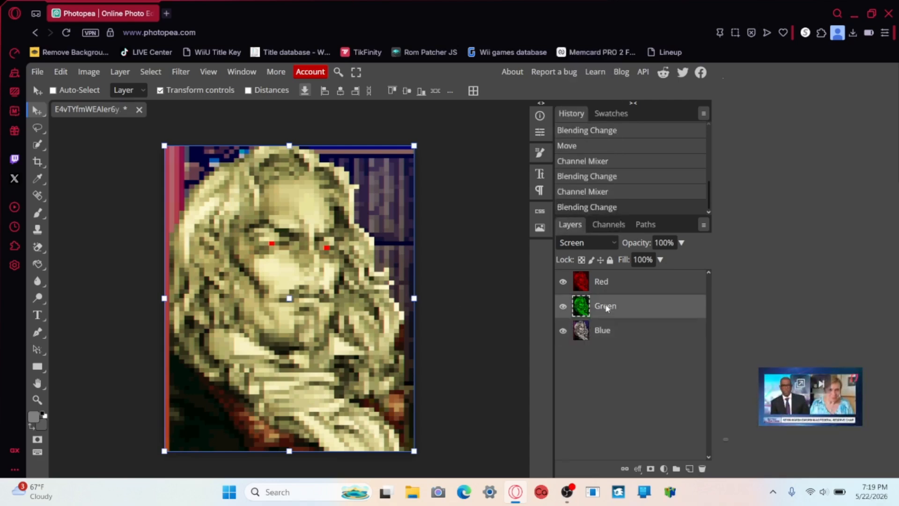
pyautogui.click(609, 331)
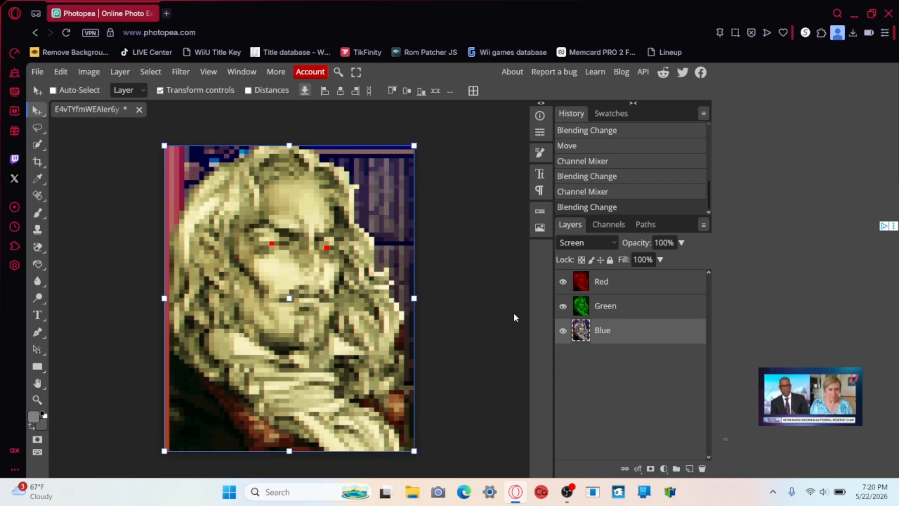
pyautogui.press('Right')
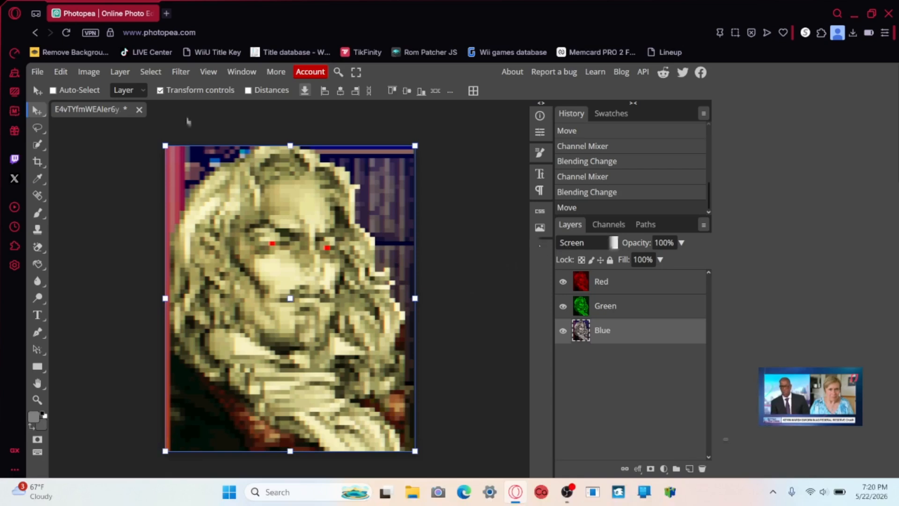
# Open Channel Mixer for the Blue layer and set the Green output channel's Green value to 0%
pyautogui.click(86, 74)
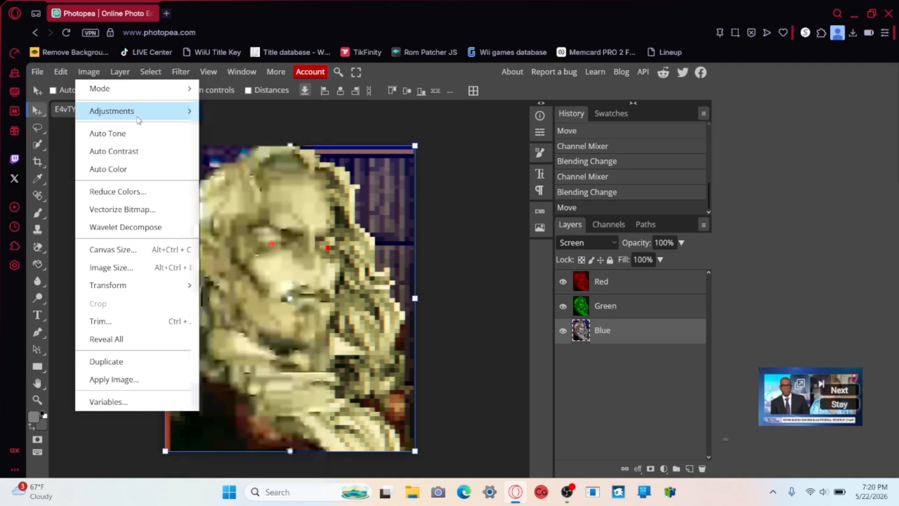
pyautogui.moveTo(139, 120)
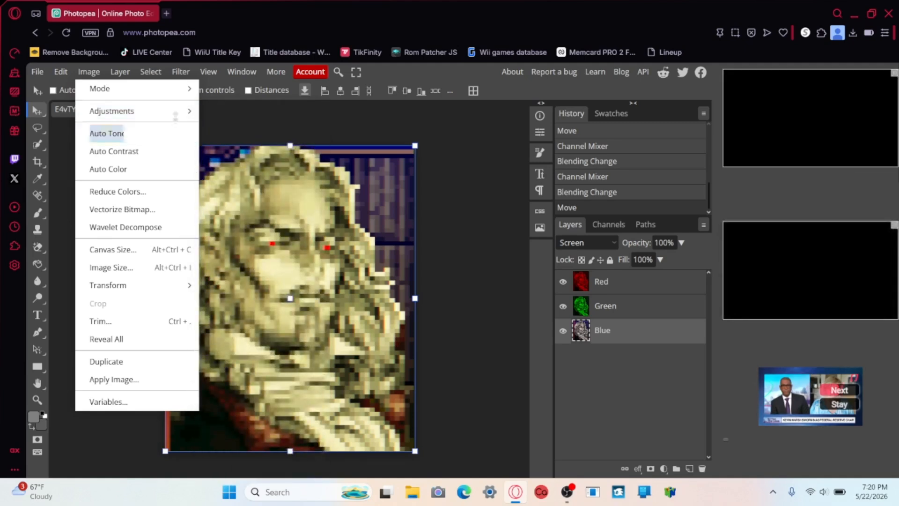
pyautogui.moveTo(176, 116)
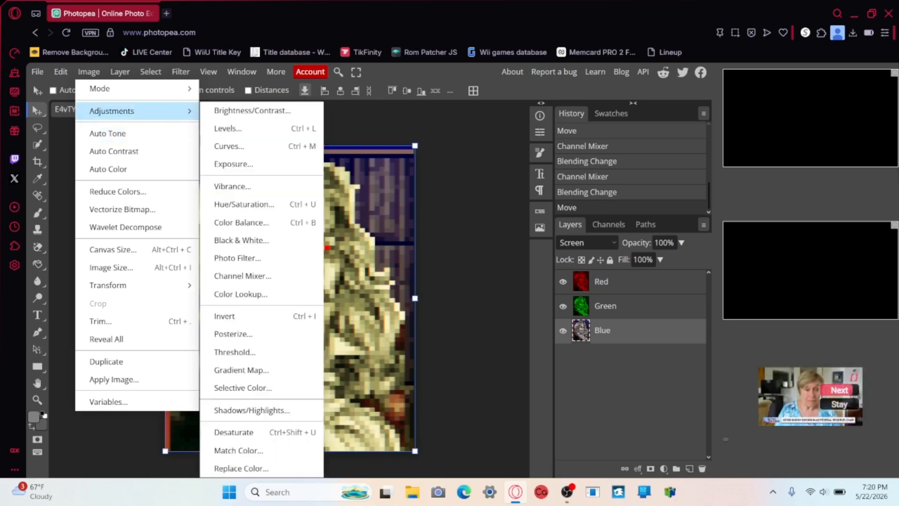
pyautogui.click(259, 277)
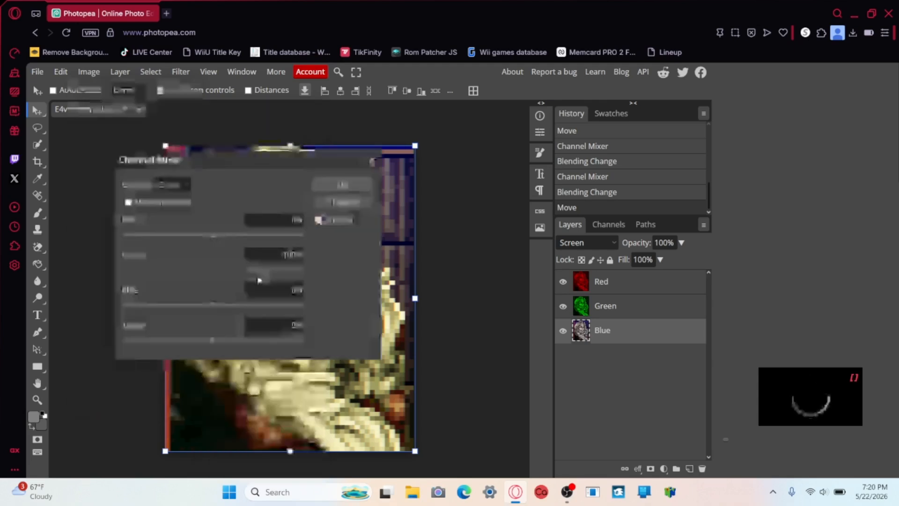
pyautogui.click(287, 257)
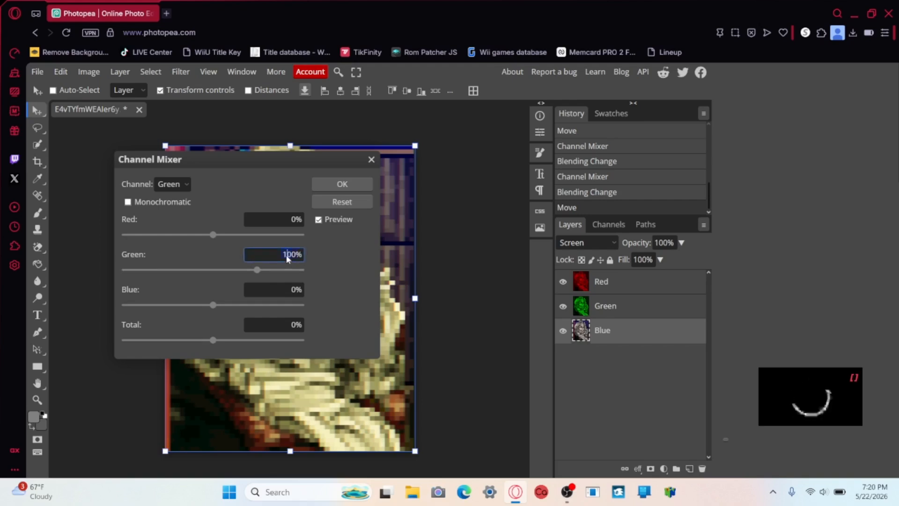
pyautogui.write('0')
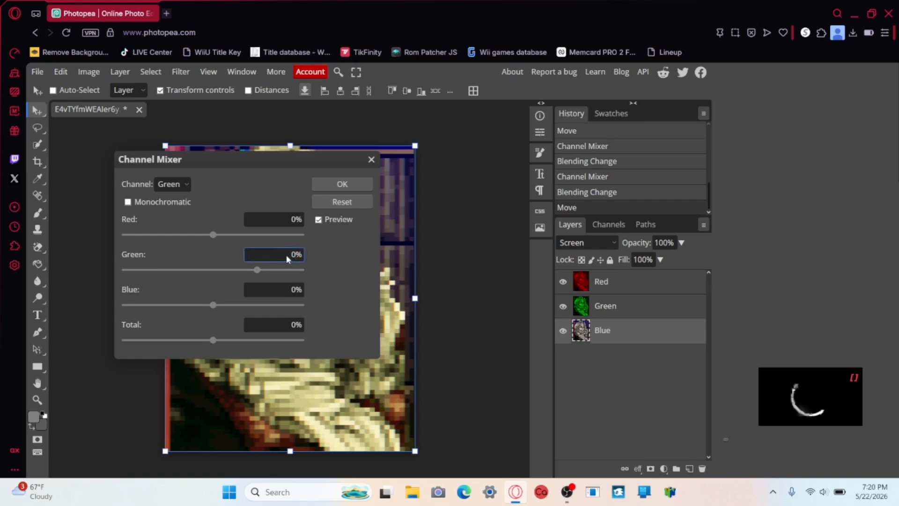
# Set the Red output channel's Red value to 0% and apply the Channel Mixer to the Blue layer
pyautogui.click(173, 184)
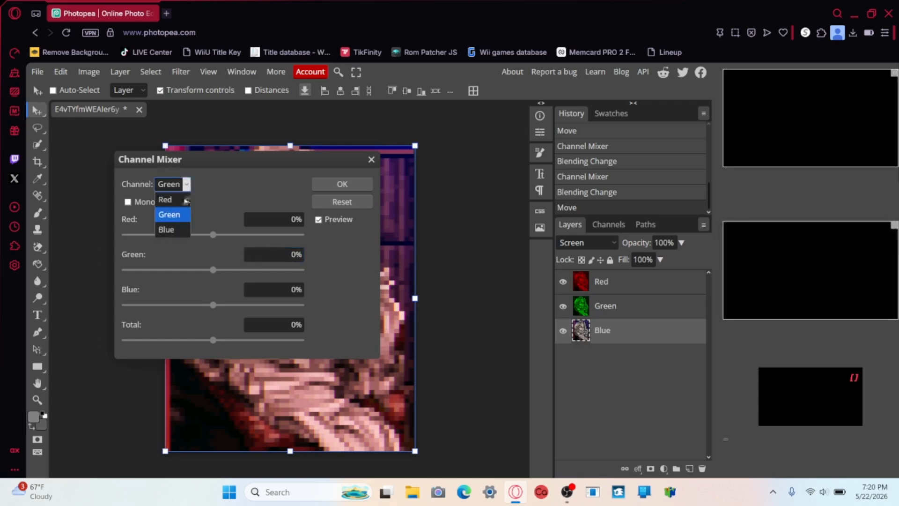
pyautogui.click(182, 200)
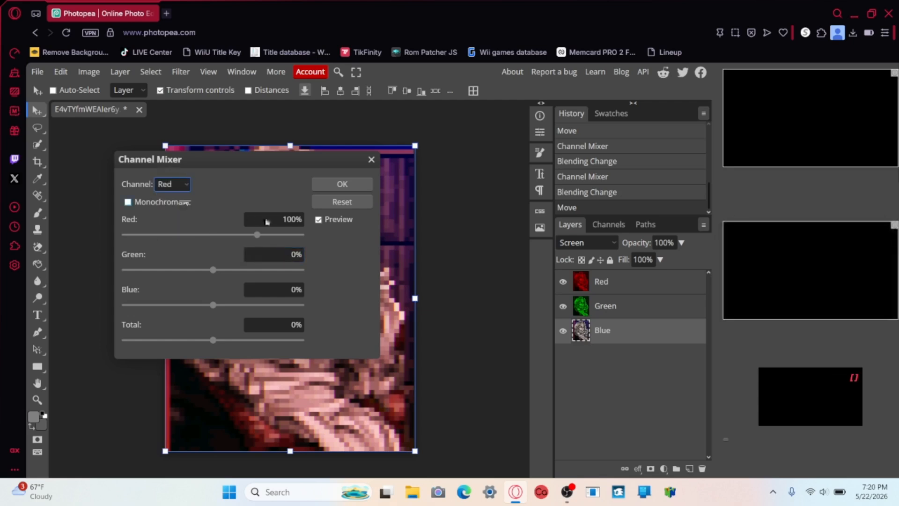
pyautogui.click(280, 225)
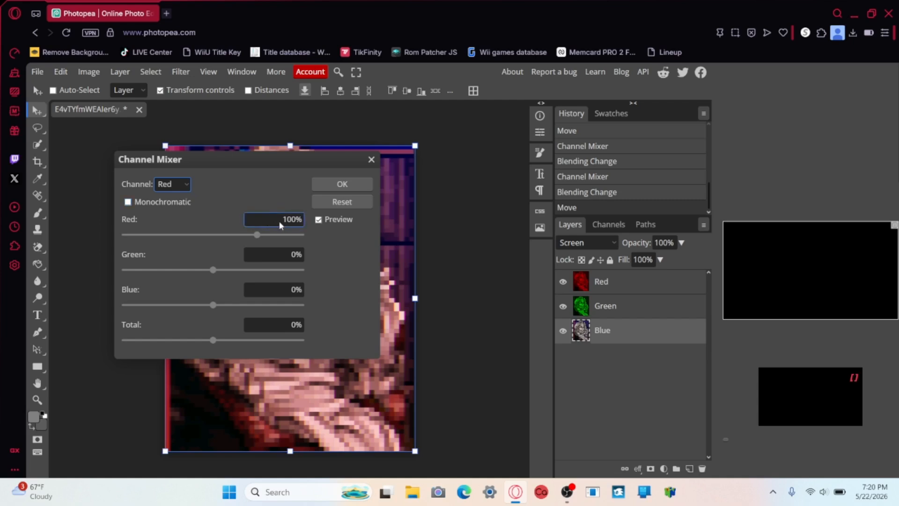
pyautogui.click(285, 219)
pyautogui.press('Delete')
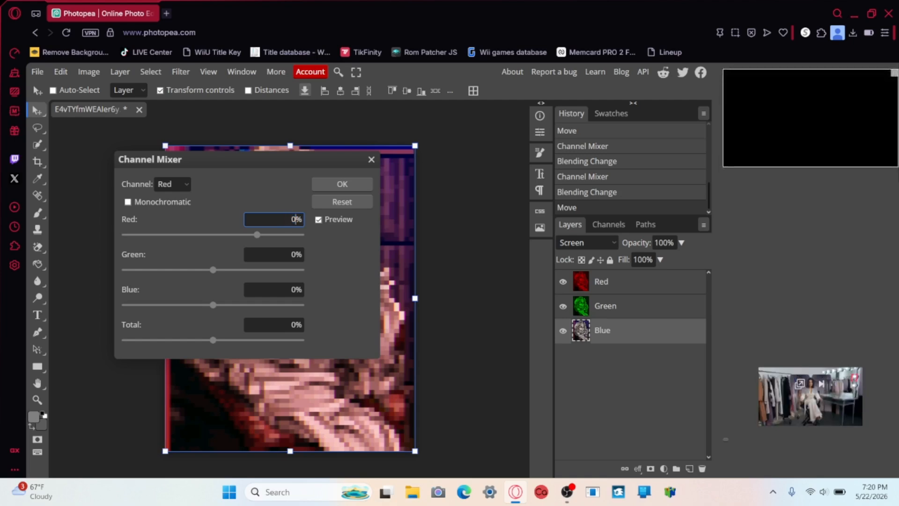
pyautogui.click(345, 184)
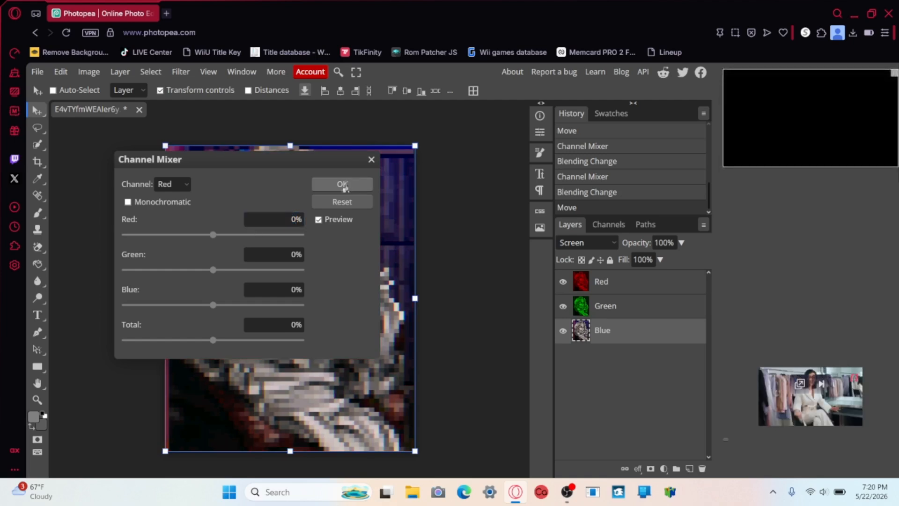
pyautogui.click(343, 185)
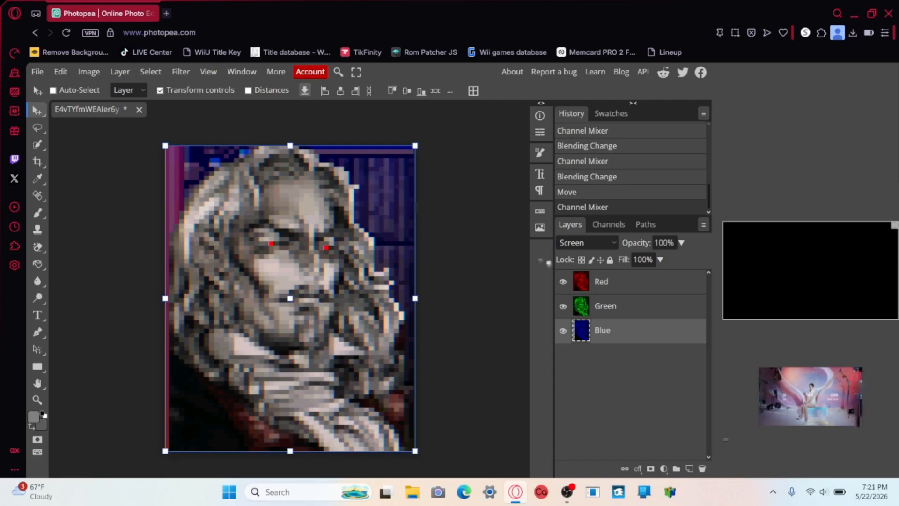
# Add a Pattern Fill layer above the Red layer using the first pattern in the artbox_pixelscanlines set
pyautogui.click(598, 283)
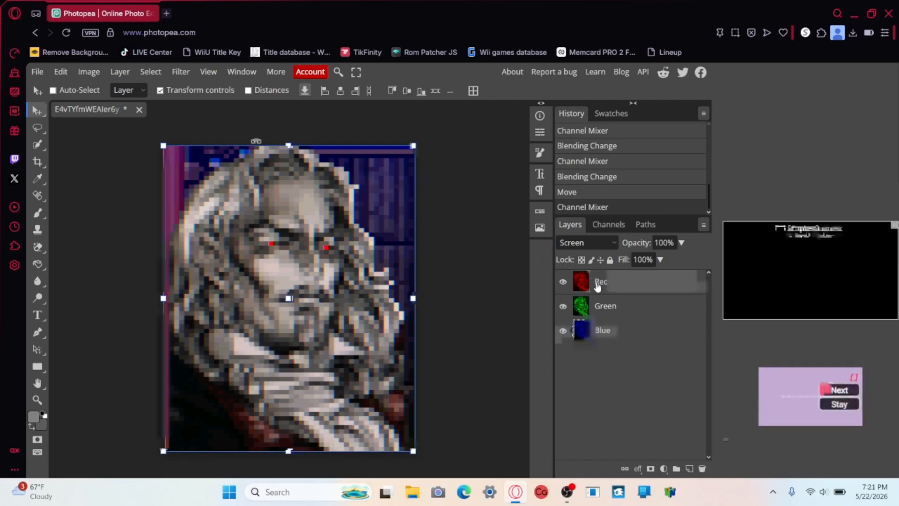
pyautogui.click(123, 72)
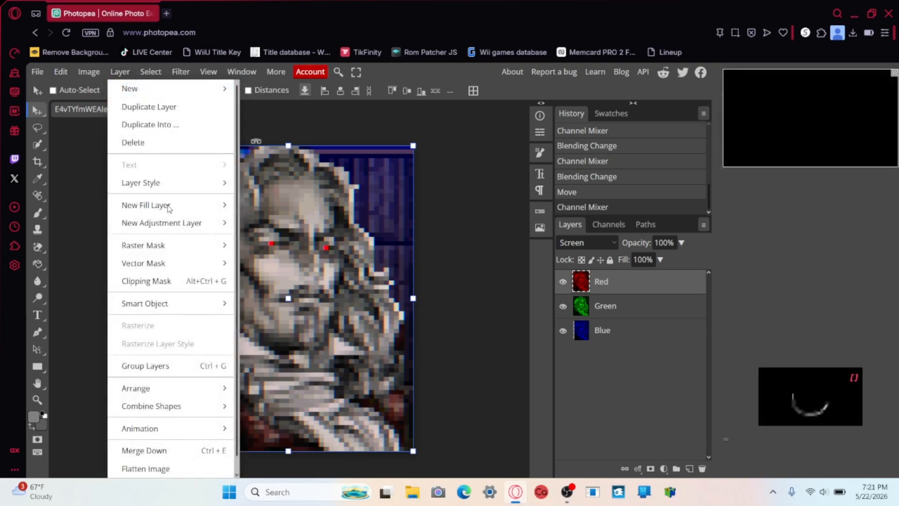
pyautogui.moveTo(169, 208)
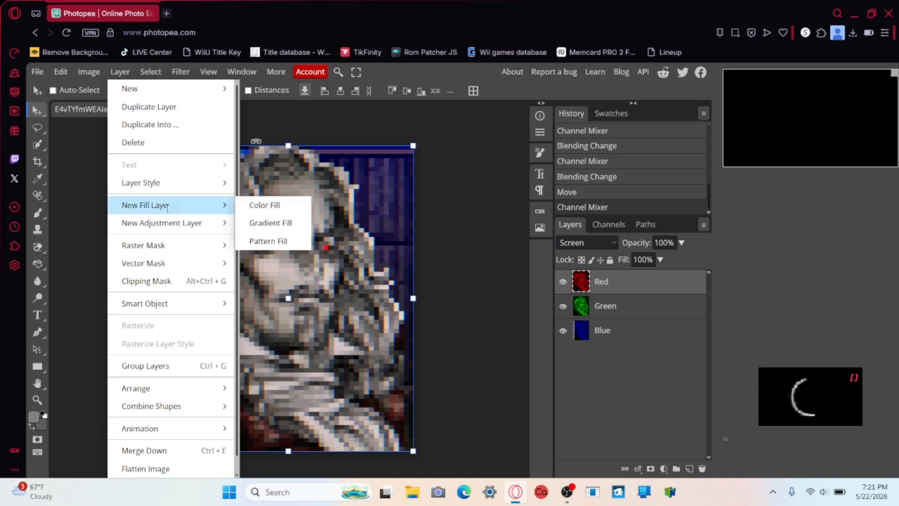
pyautogui.click(269, 240)
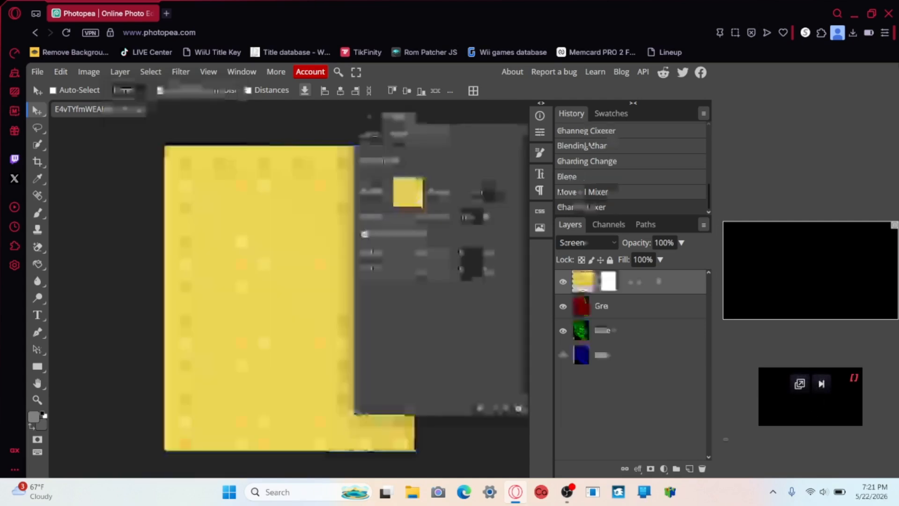
pyautogui.click(402, 202)
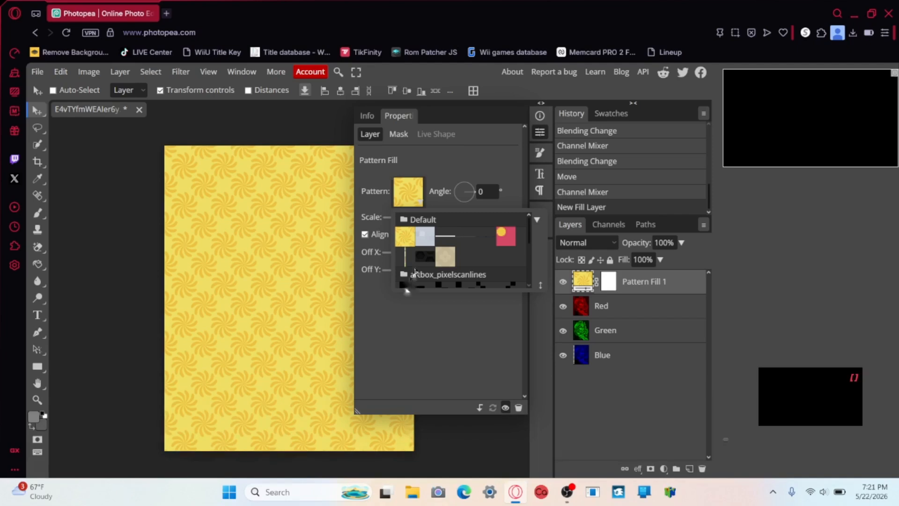
pyautogui.scroll(-2, 415, 271)
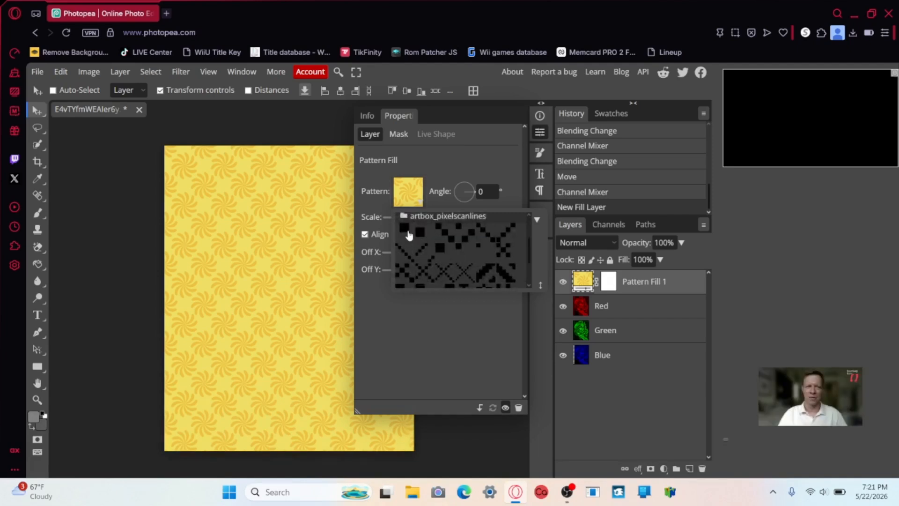
pyautogui.click(407, 232)
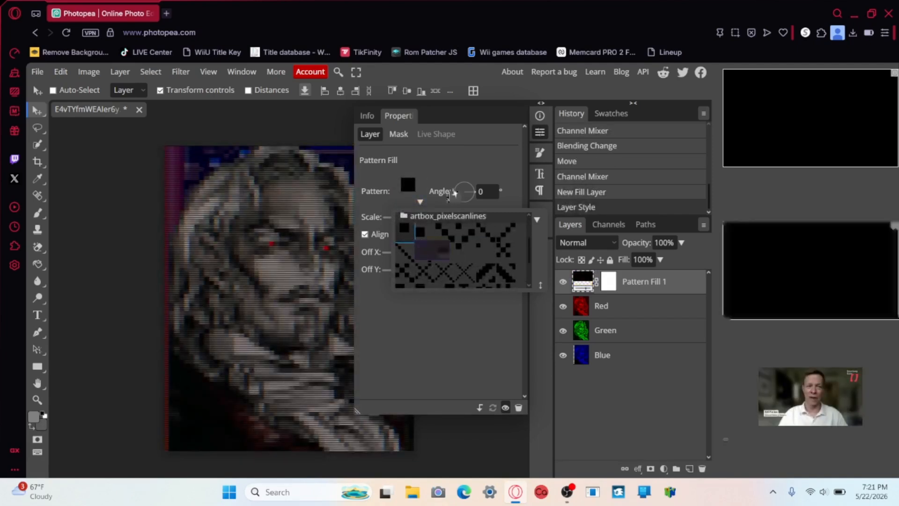
pyautogui.click(476, 361)
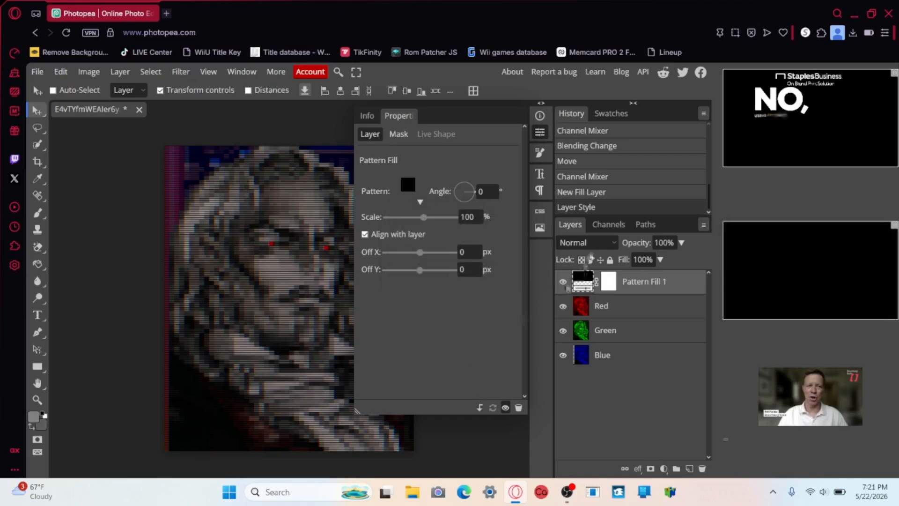
# Change the pattern fill layer's blending mode to Overlay and close its properties
pyautogui.click(593, 242)
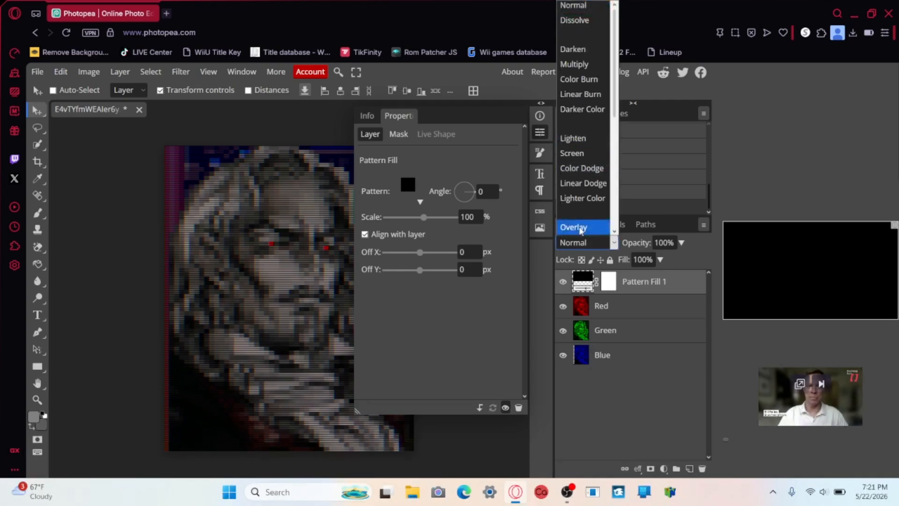
pyautogui.press('Return')
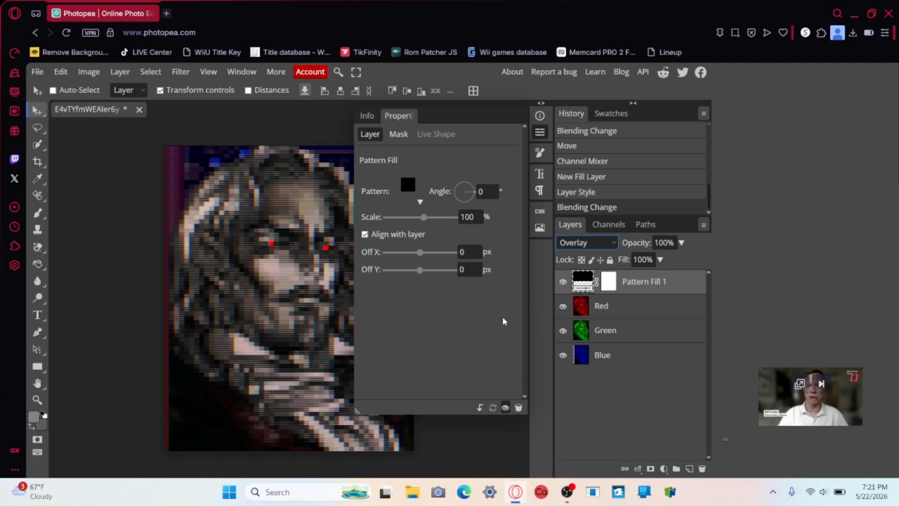
pyautogui.click(542, 134)
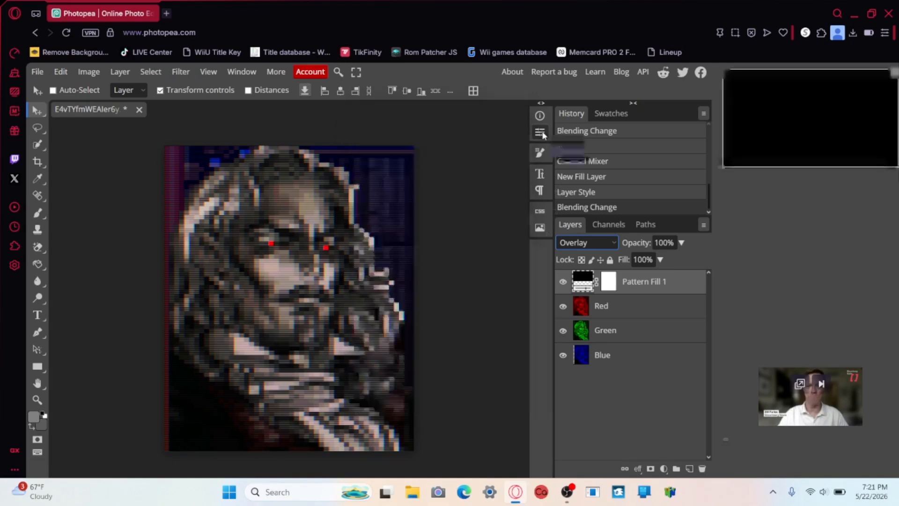
# Apply a Gaussian Blur with a 10 px radius to the Red layer
pyautogui.click(621, 317)
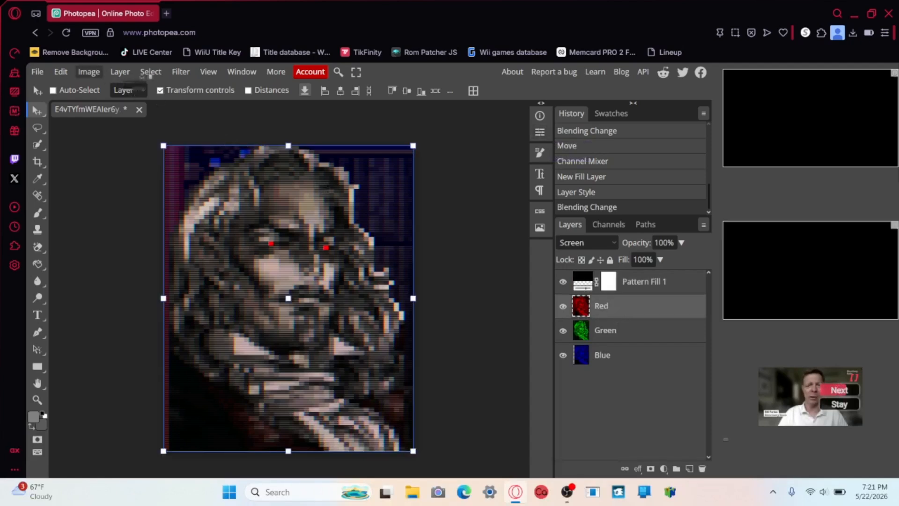
pyautogui.click(180, 73)
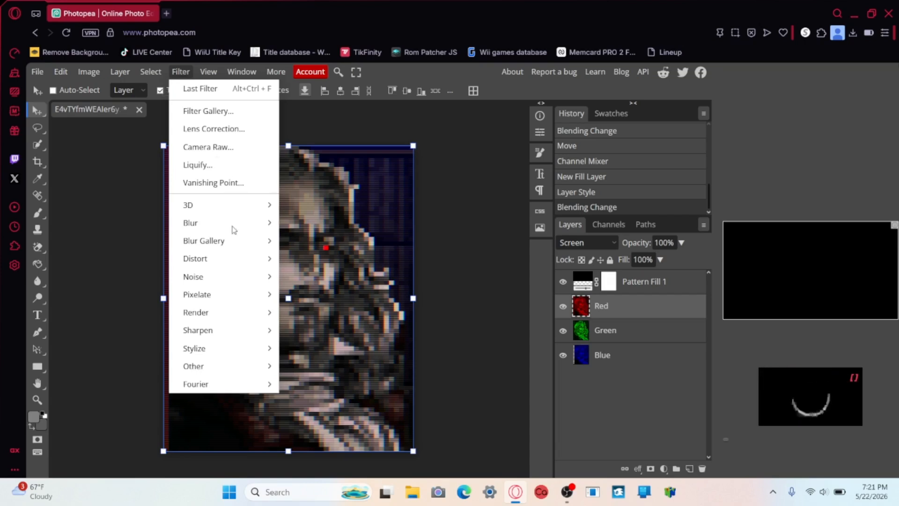
pyautogui.moveTo(233, 230)
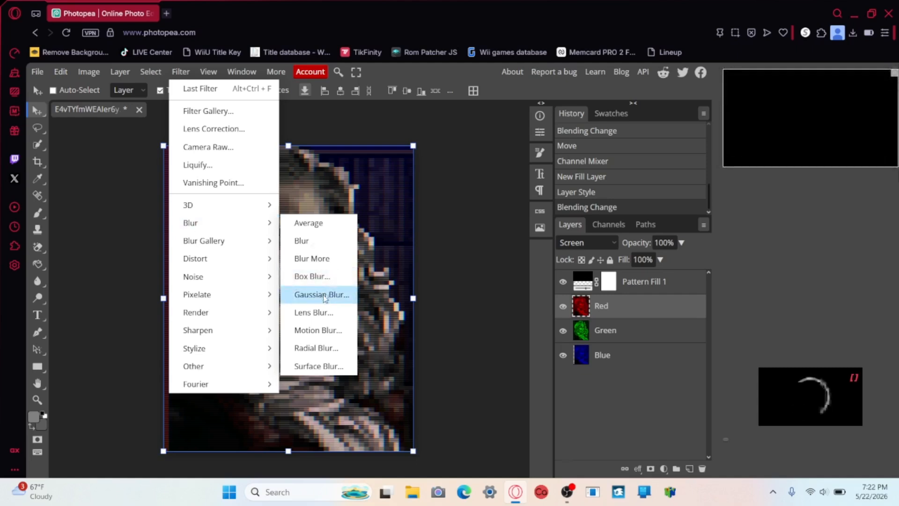
pyautogui.click(348, 290)
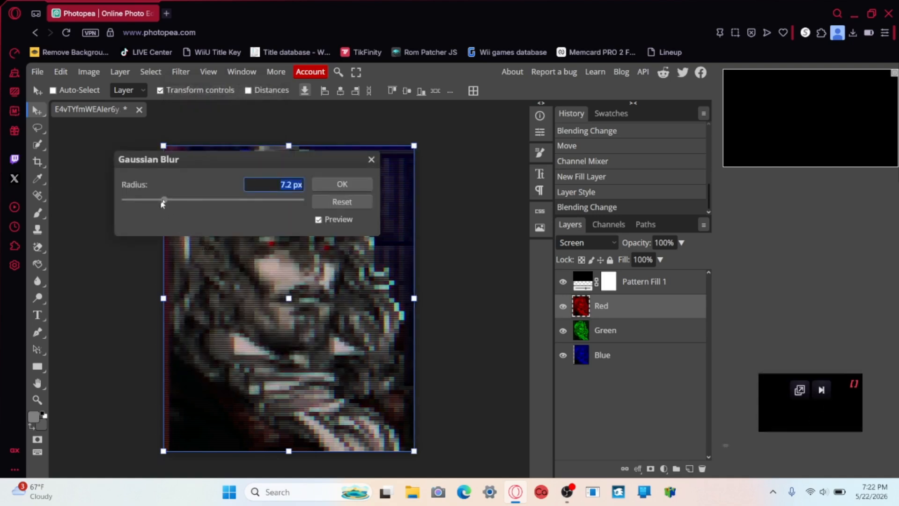
pyautogui.moveTo(162, 199); pyautogui.dragTo(152, 213)
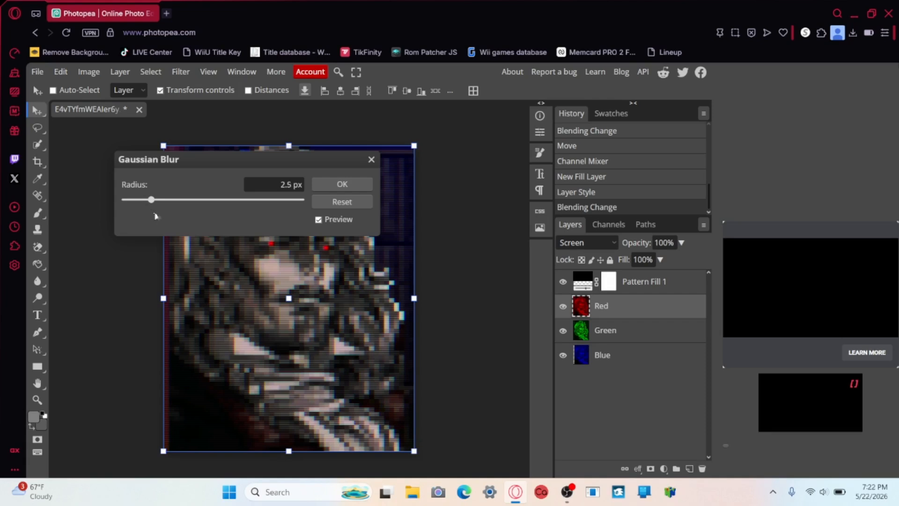
pyautogui.moveTo(159, 211); pyautogui.dragTo(172, 213)
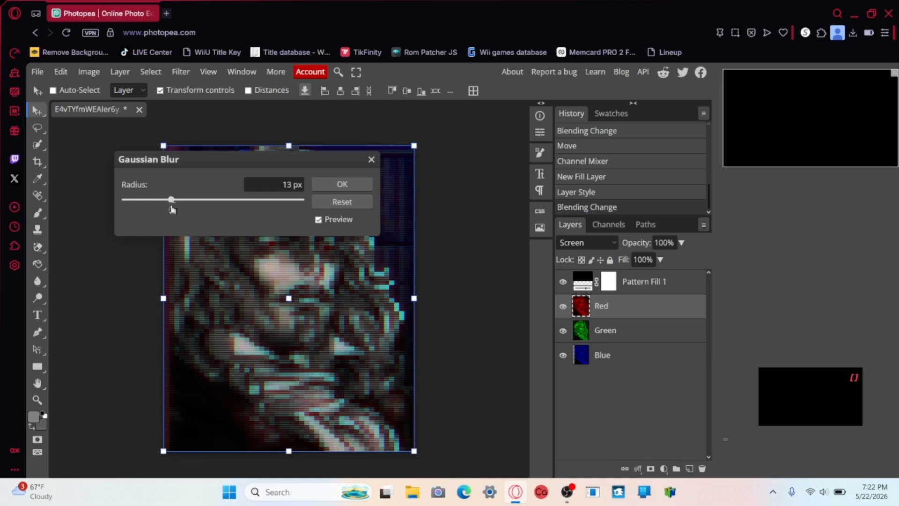
pyautogui.click(168, 204)
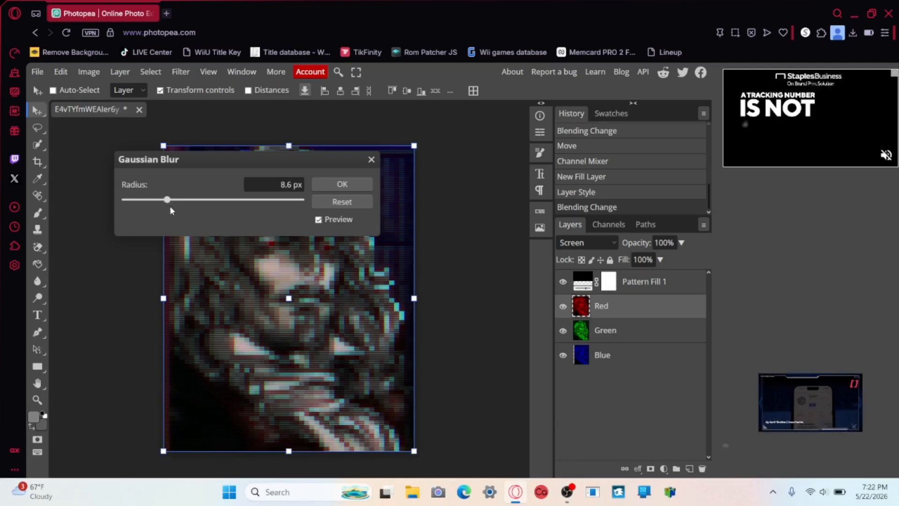
pyautogui.click(169, 206)
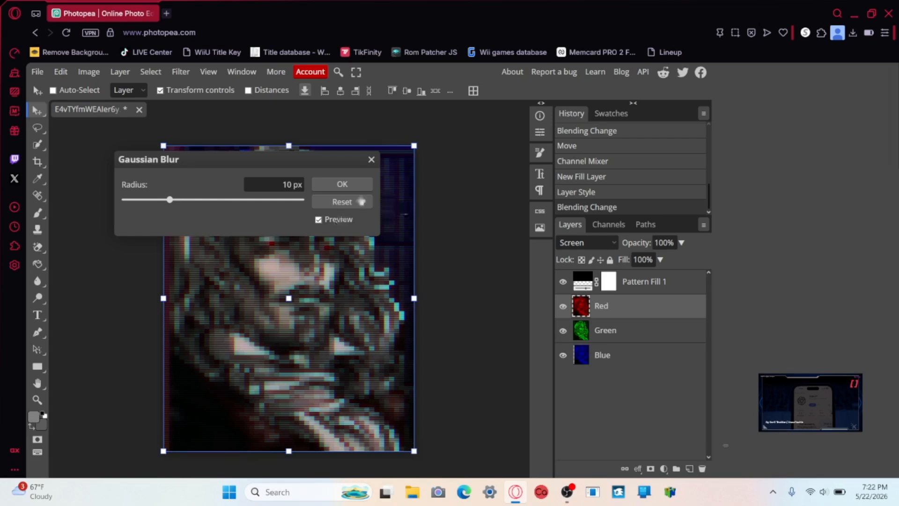
pyautogui.click(343, 184)
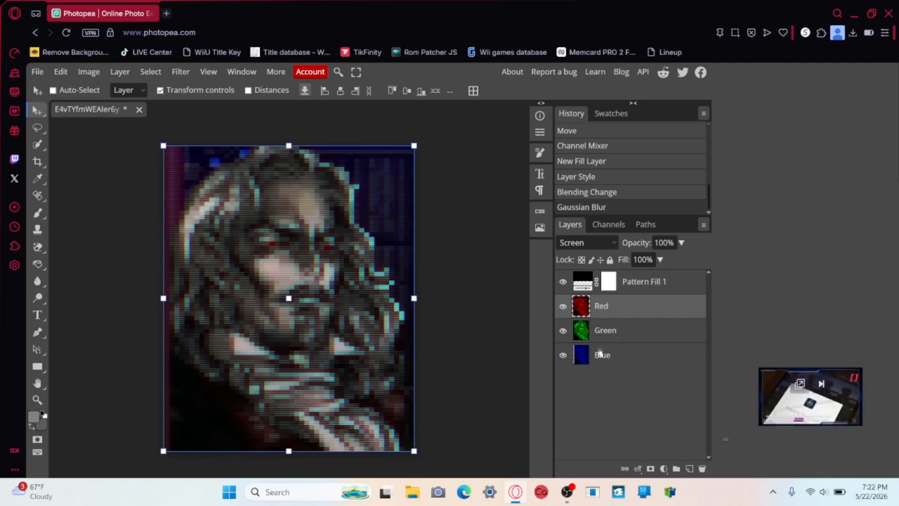
# Apply a Gaussian Blur to the Green layer with the same 10 px radius
pyautogui.click(618, 330)
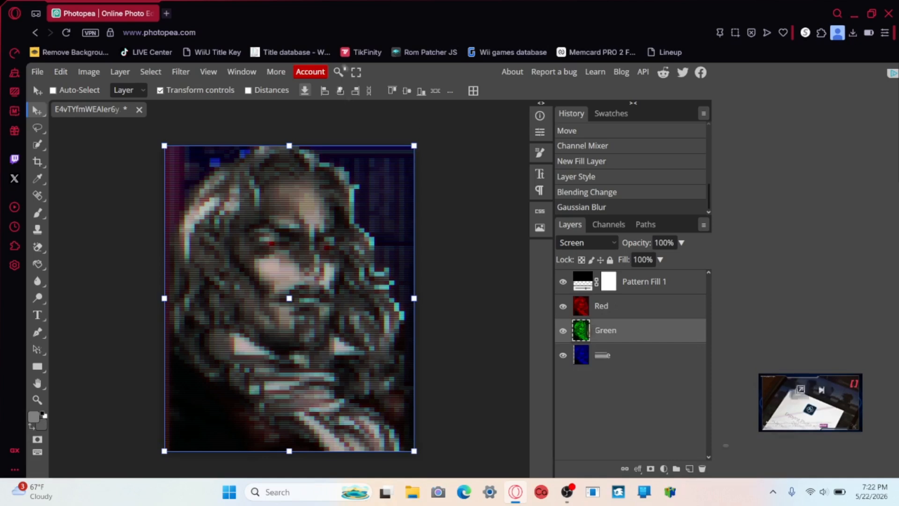
pyautogui.click(181, 74)
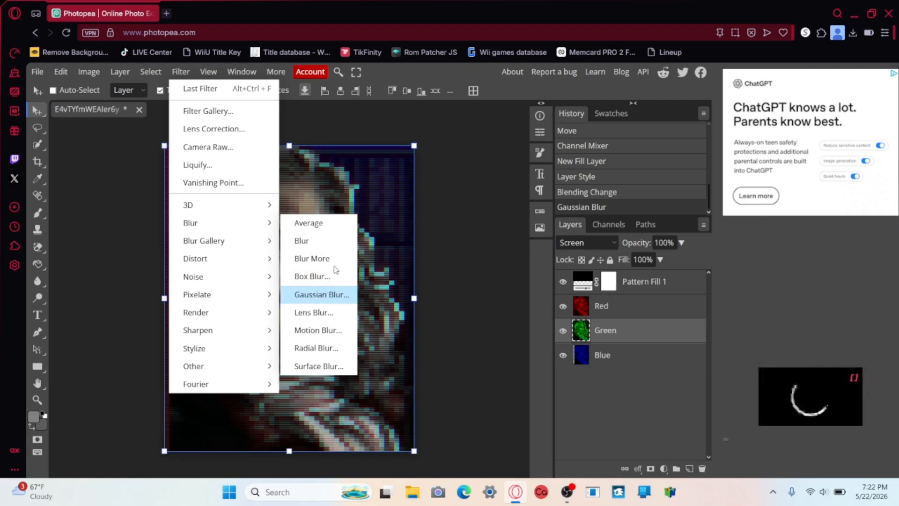
pyautogui.click(323, 296)
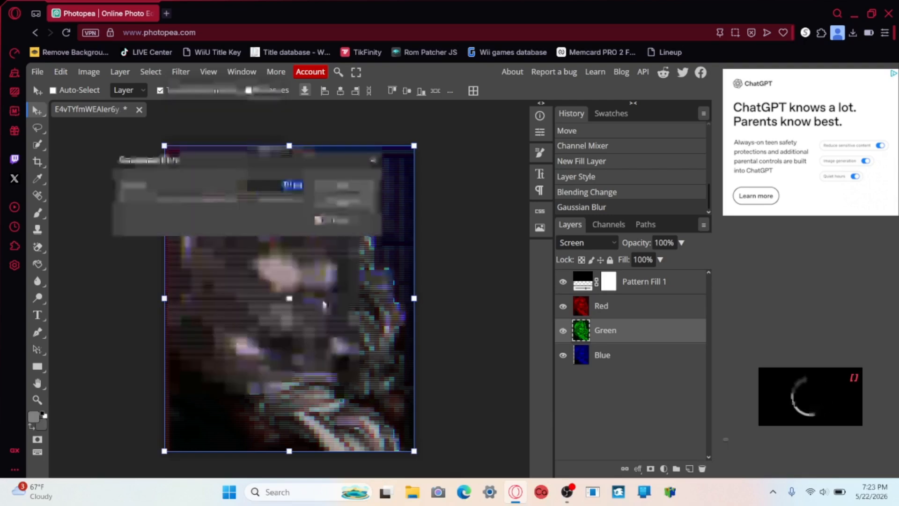
pyautogui.click(347, 185)
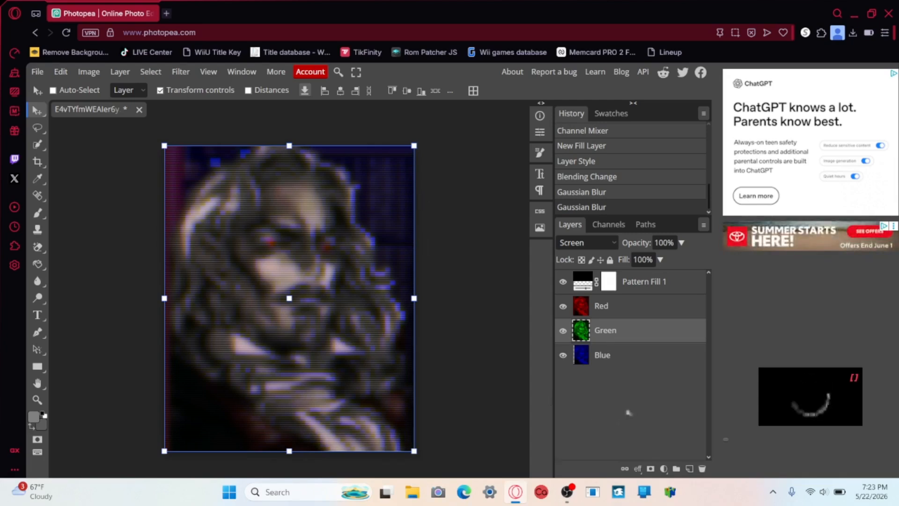
# Blur the Blue layer with a 10 px Gaussian Blur
pyautogui.click(617, 355)
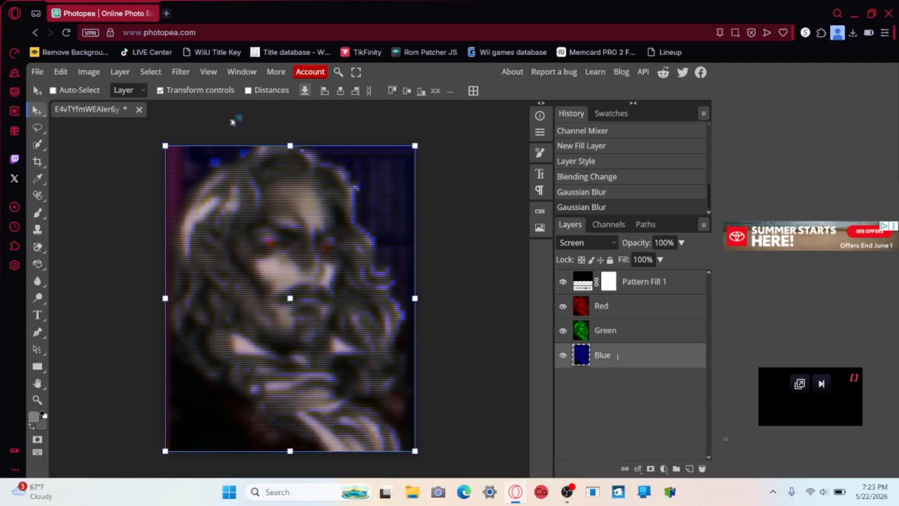
pyautogui.click(189, 74)
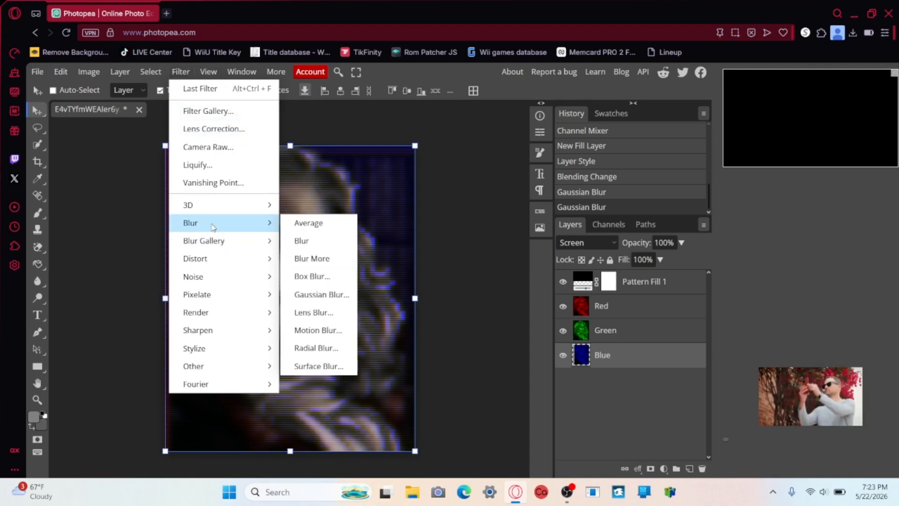
pyautogui.click(313, 295)
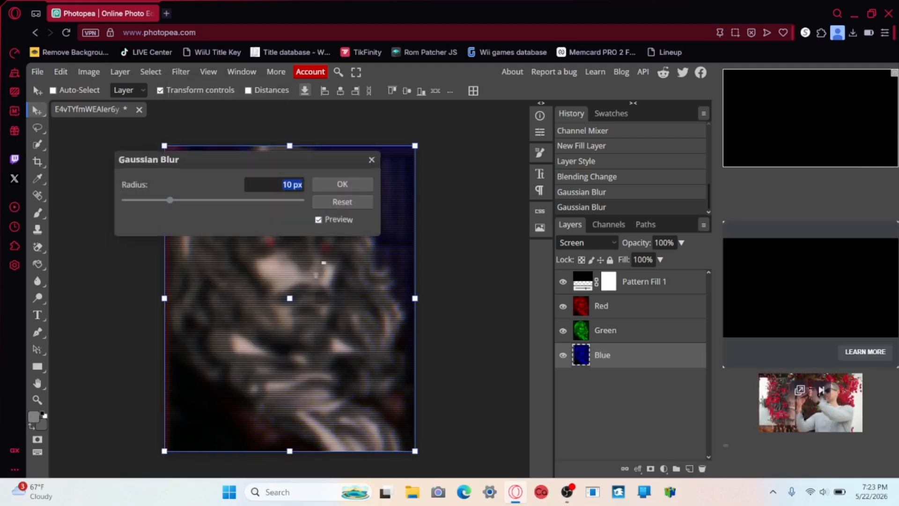
pyautogui.click(353, 184)
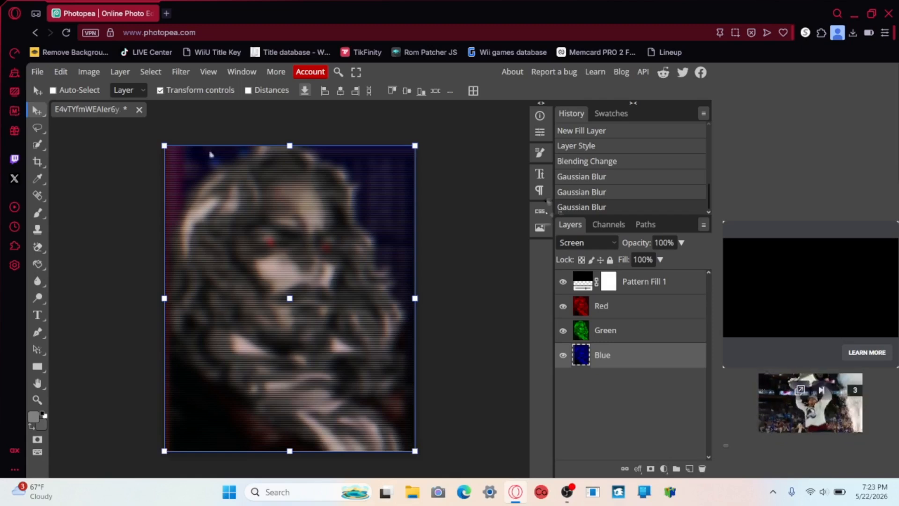
# Export the finished image as a PNG named Dracula
pyautogui.click(37, 72)
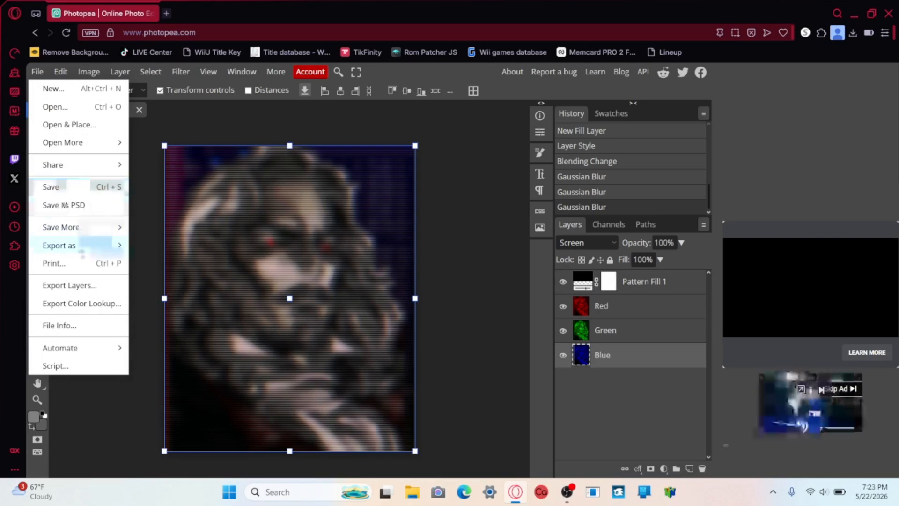
pyautogui.moveTo(84, 248)
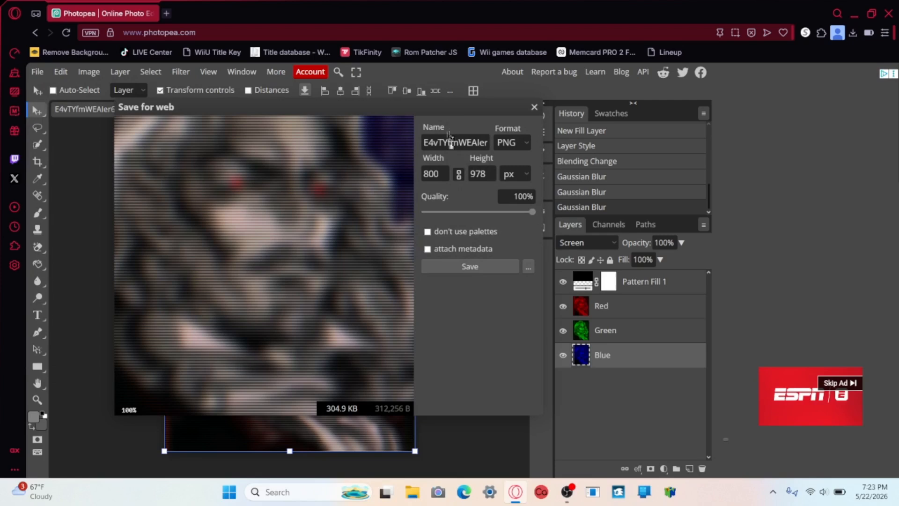
pyautogui.click(449, 141)
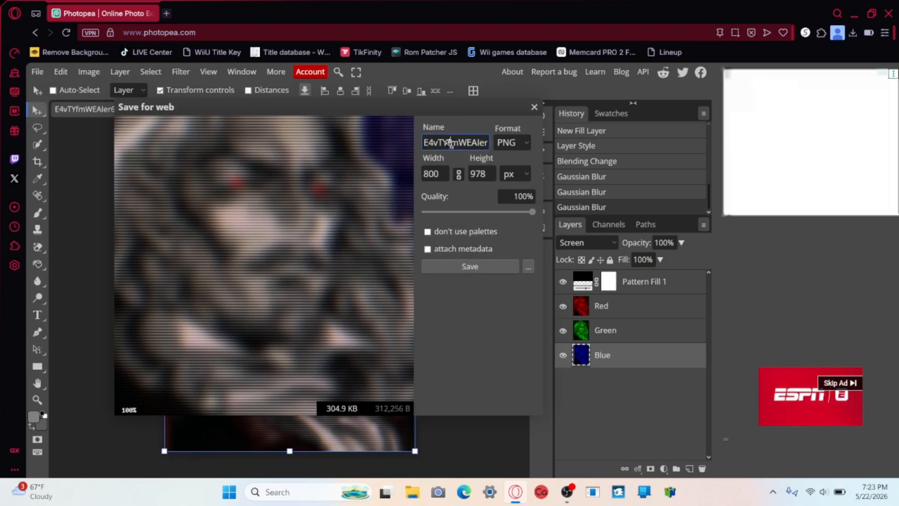
pyautogui.doubleClick(452, 143)
pyautogui.write('Dracula')
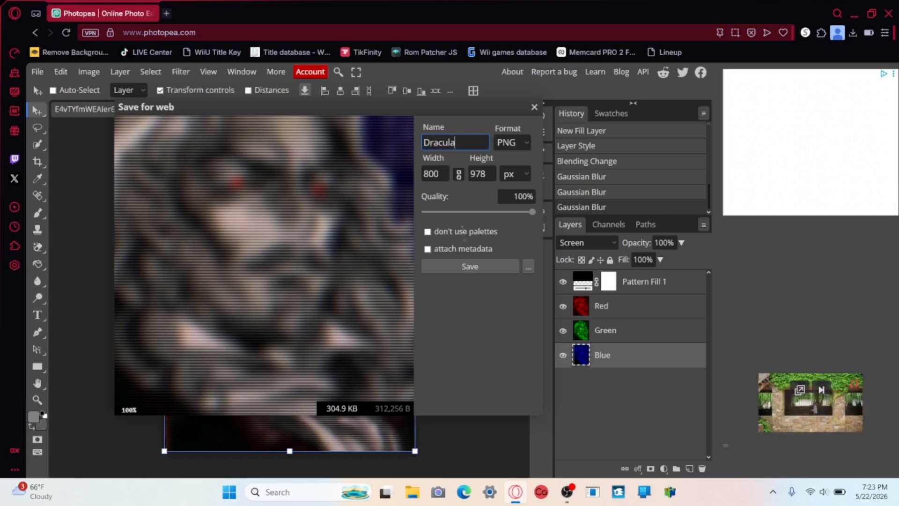
pyautogui.click(464, 267)
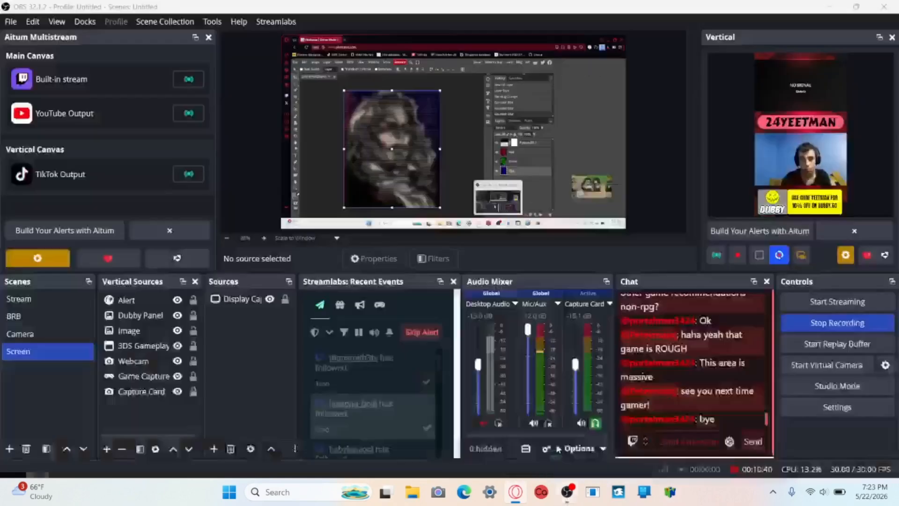
pyautogui.click(566, 495)
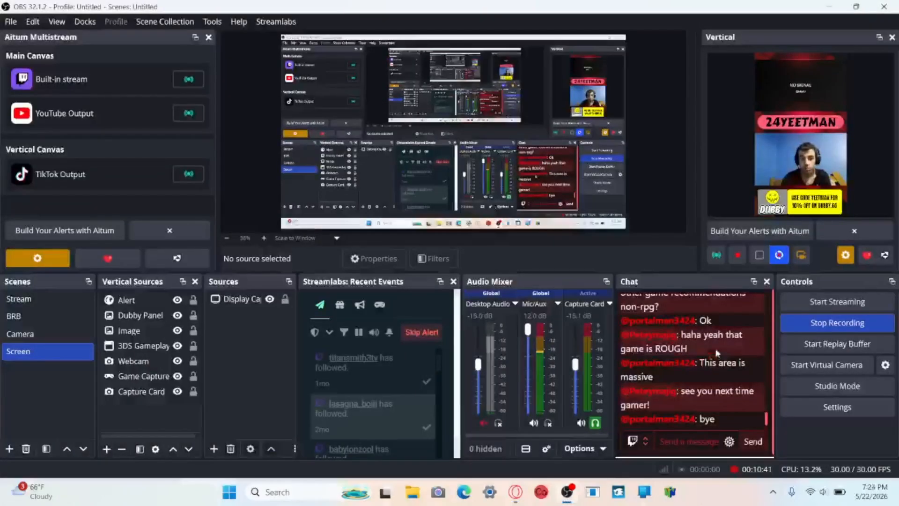